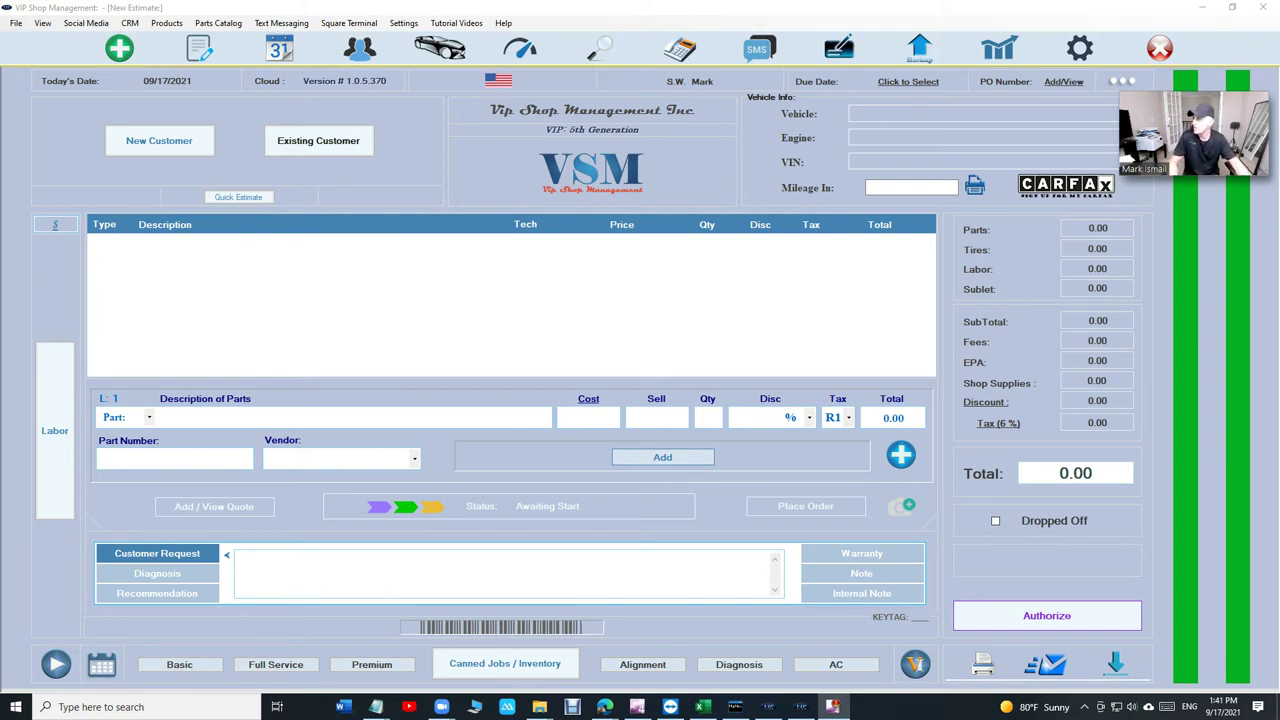
# Switch to the VIP Shop Management website in the browser and open its purchase page.
pyautogui.click(604, 707)
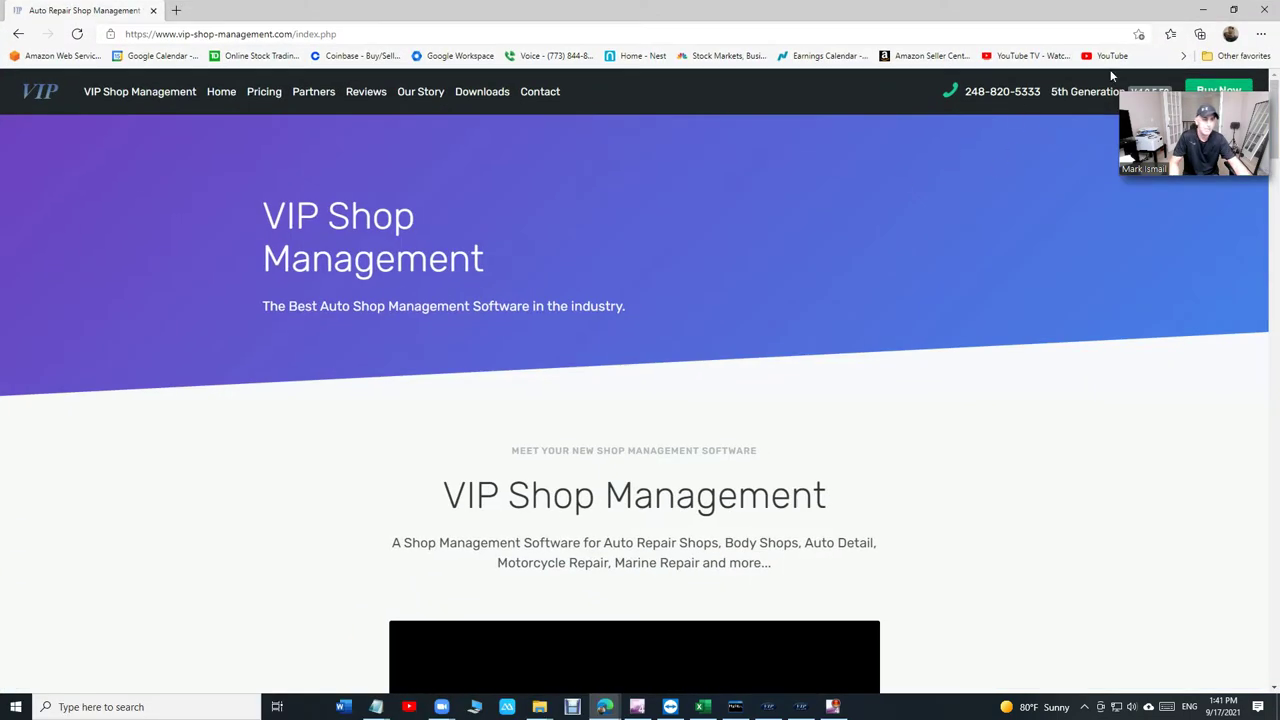
pyautogui.click(1210, 90)
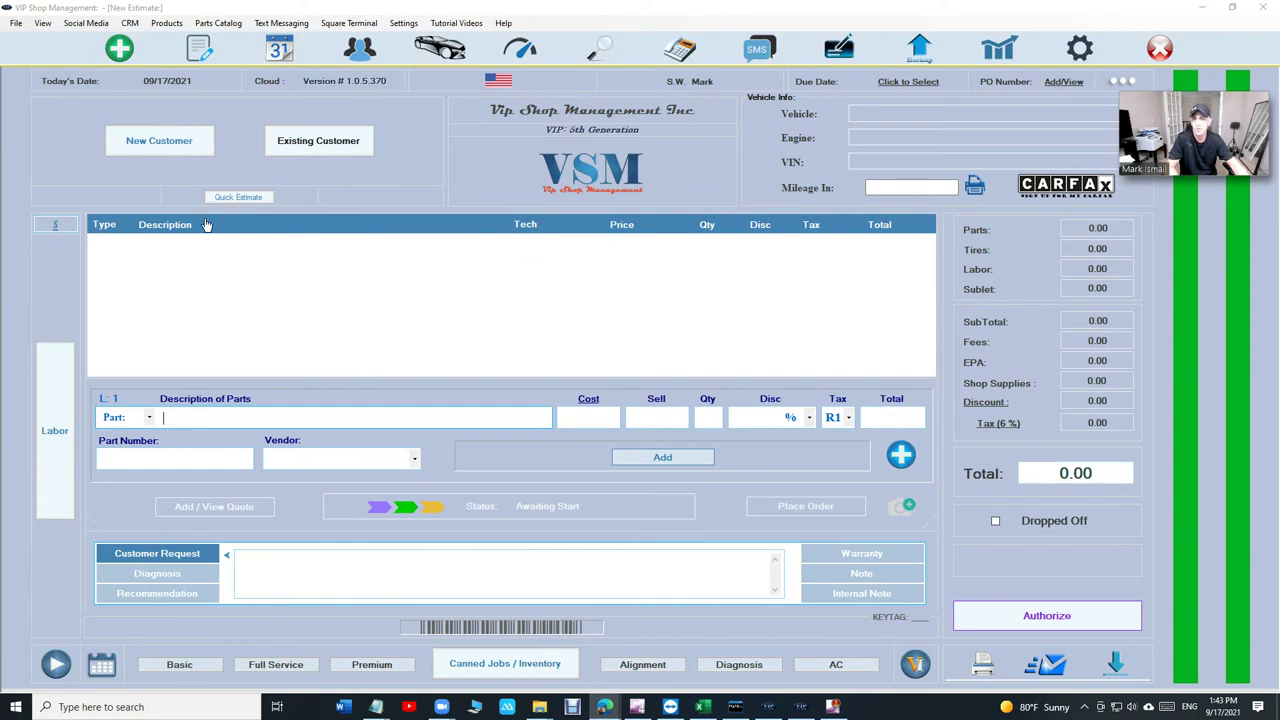
# Start the estimate for an existing customer found by name, and select the 2010 Chevrolet Malibu 2LT.
pyautogui.click(320, 143)
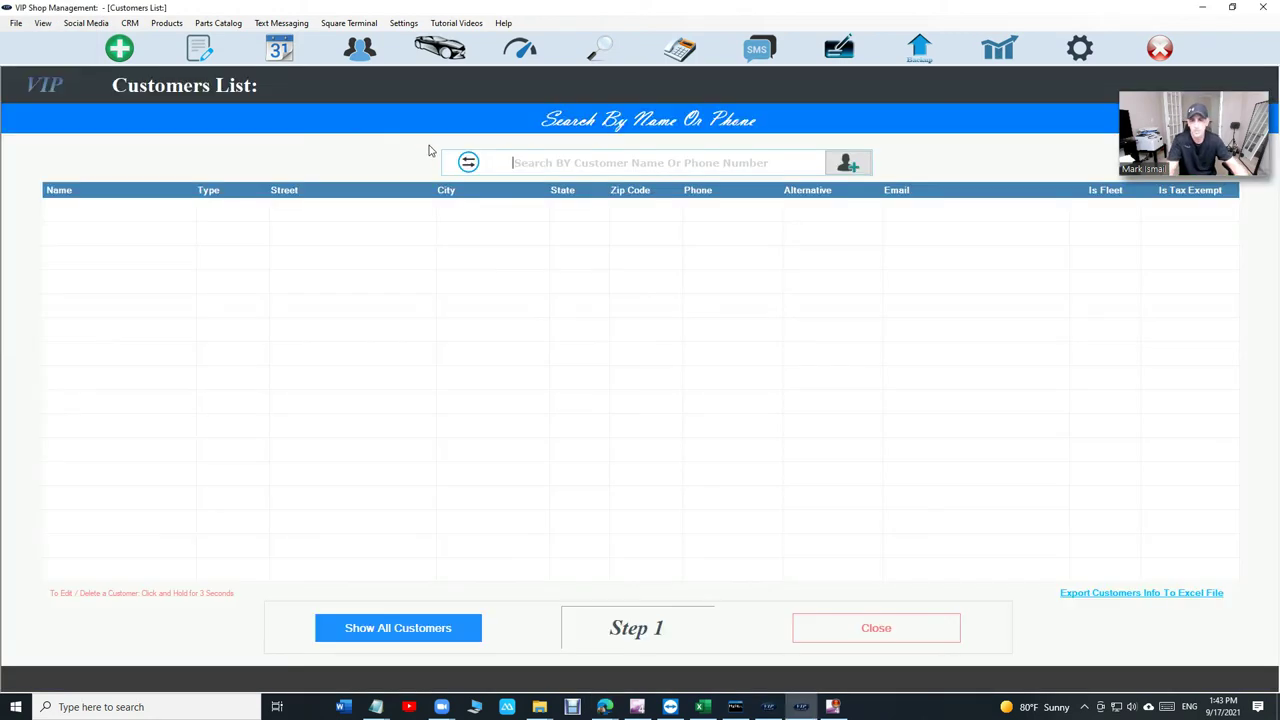
pyautogui.write('mark is')
pyautogui.press('BackSpace')
pyautogui.press('BackSpace')
pyautogui.press('BackSpace')
pyautogui.press('BackSpace')
pyautogui.press('BackSpace')
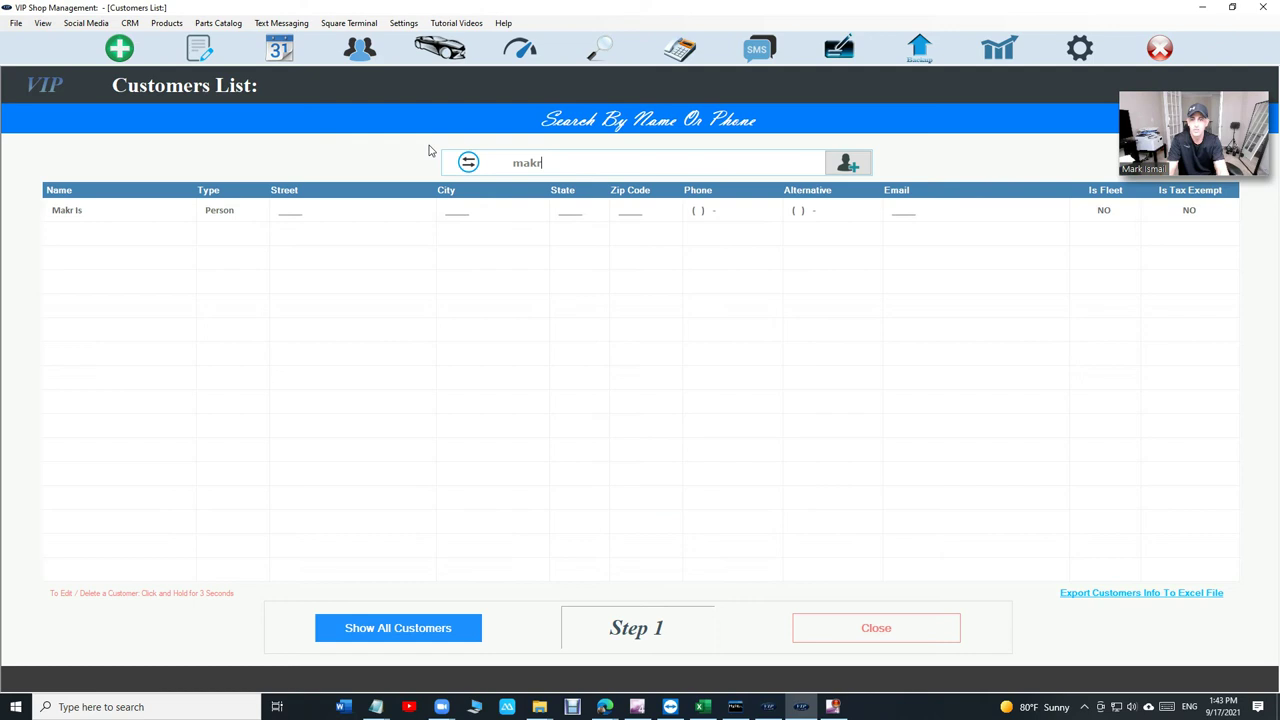
pyautogui.write('rk is')
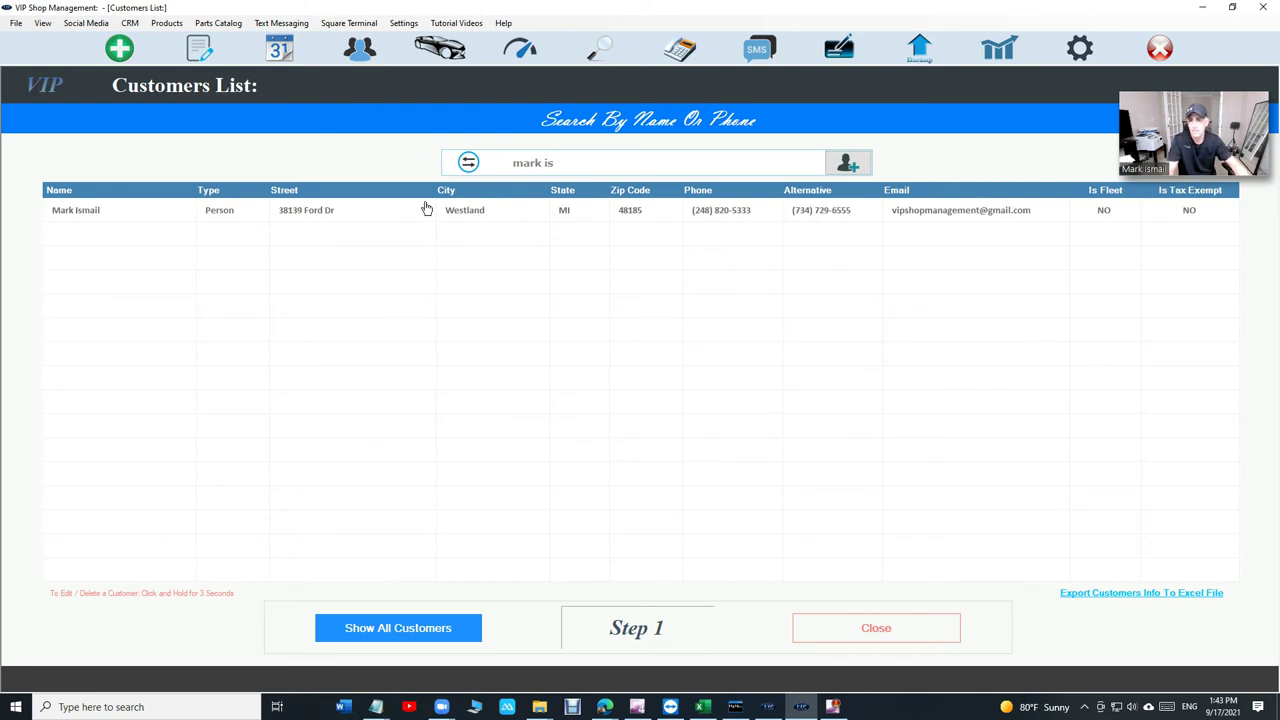
pyautogui.click(427, 207)
pyautogui.click(396, 242)
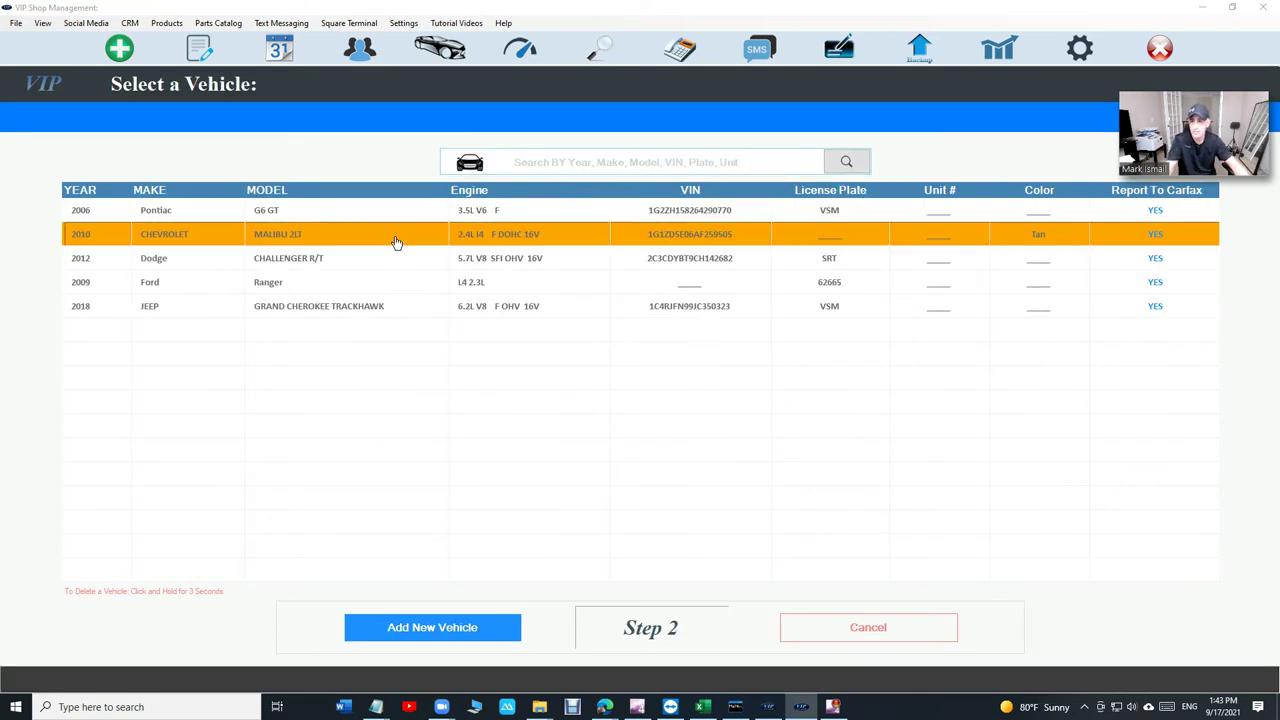
# Add the Basic oil change with a vehicle mileage of 125365, and authorize the estimate in person.
pyautogui.click(165, 672)
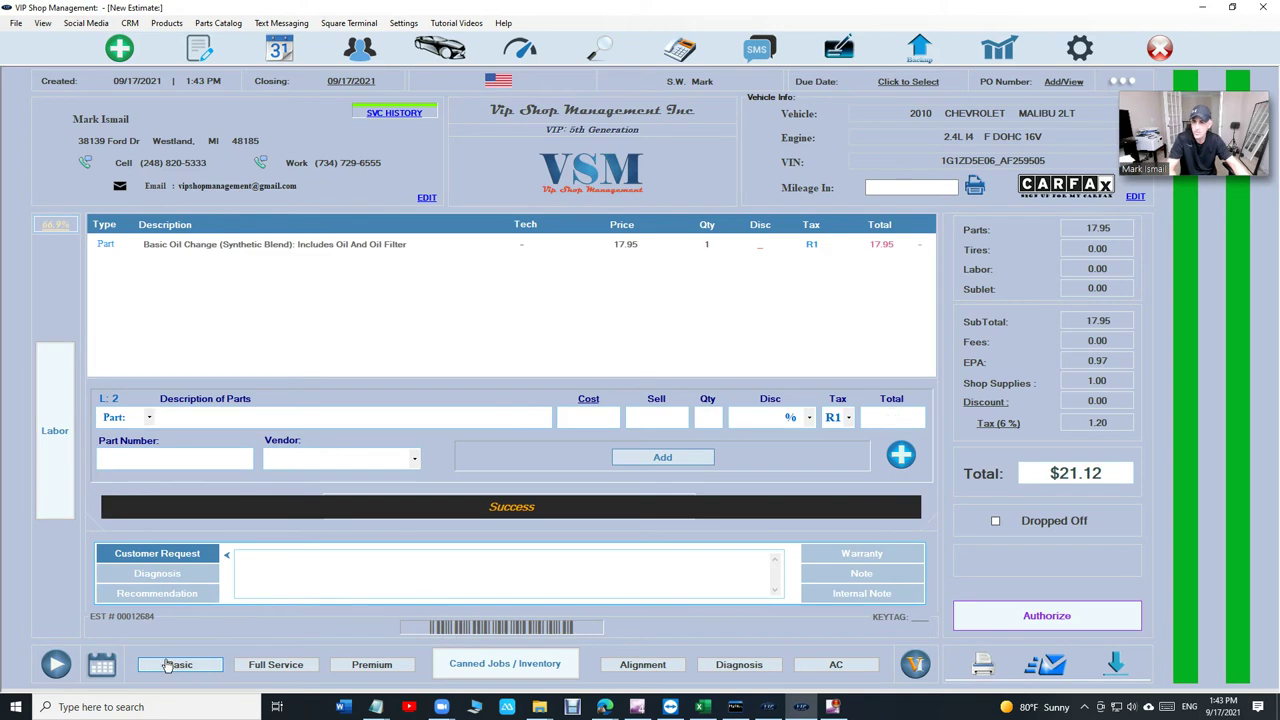
pyautogui.click(907, 185)
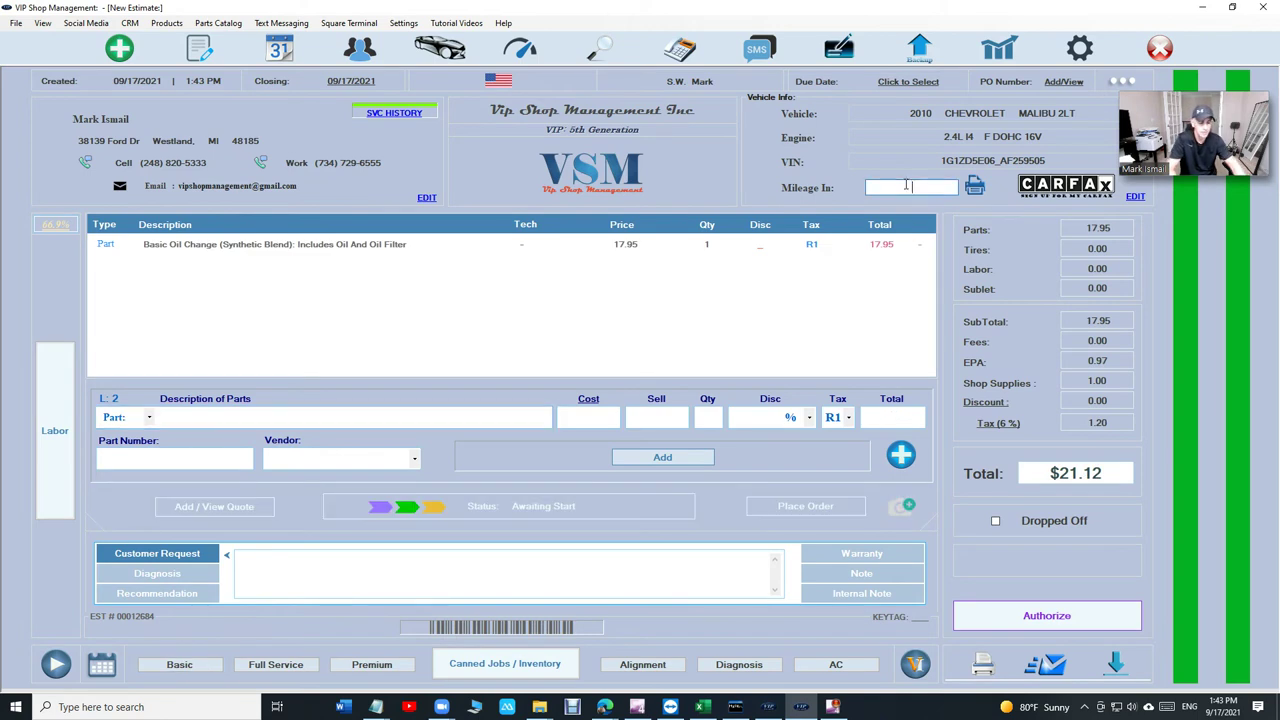
pyautogui.write('125365')
pyautogui.press('Return')
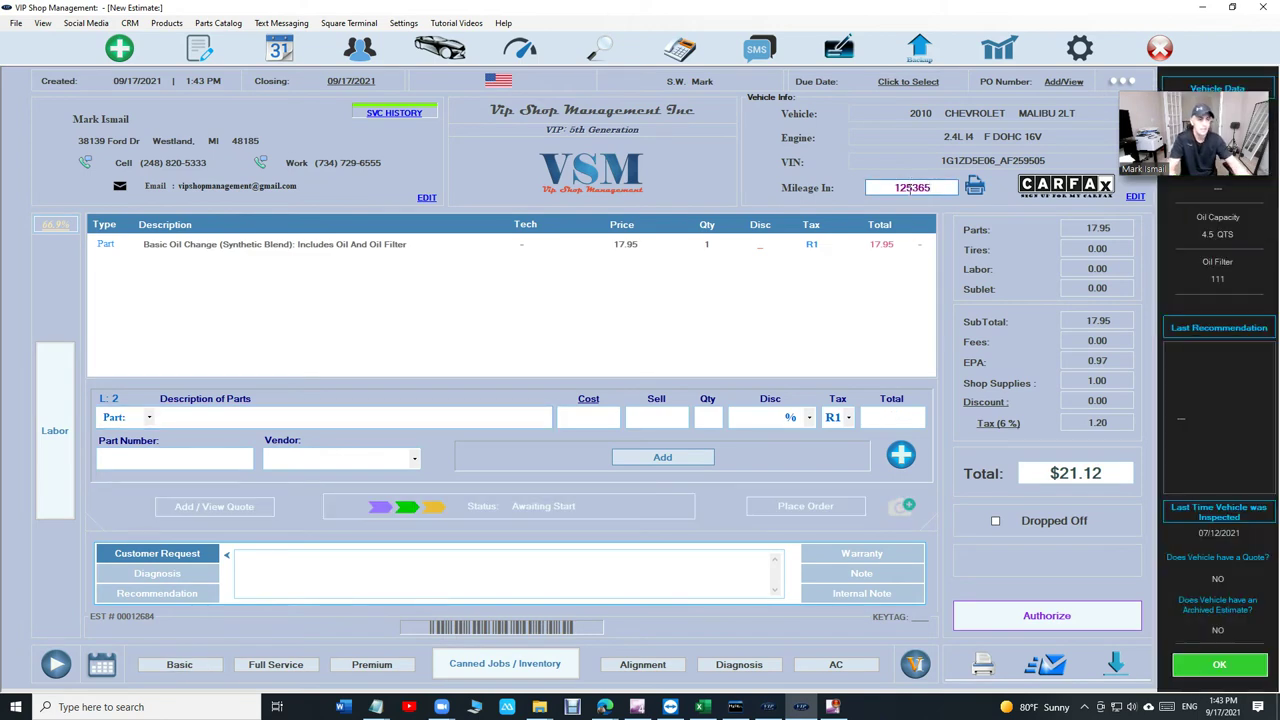
pyautogui.click(1035, 612)
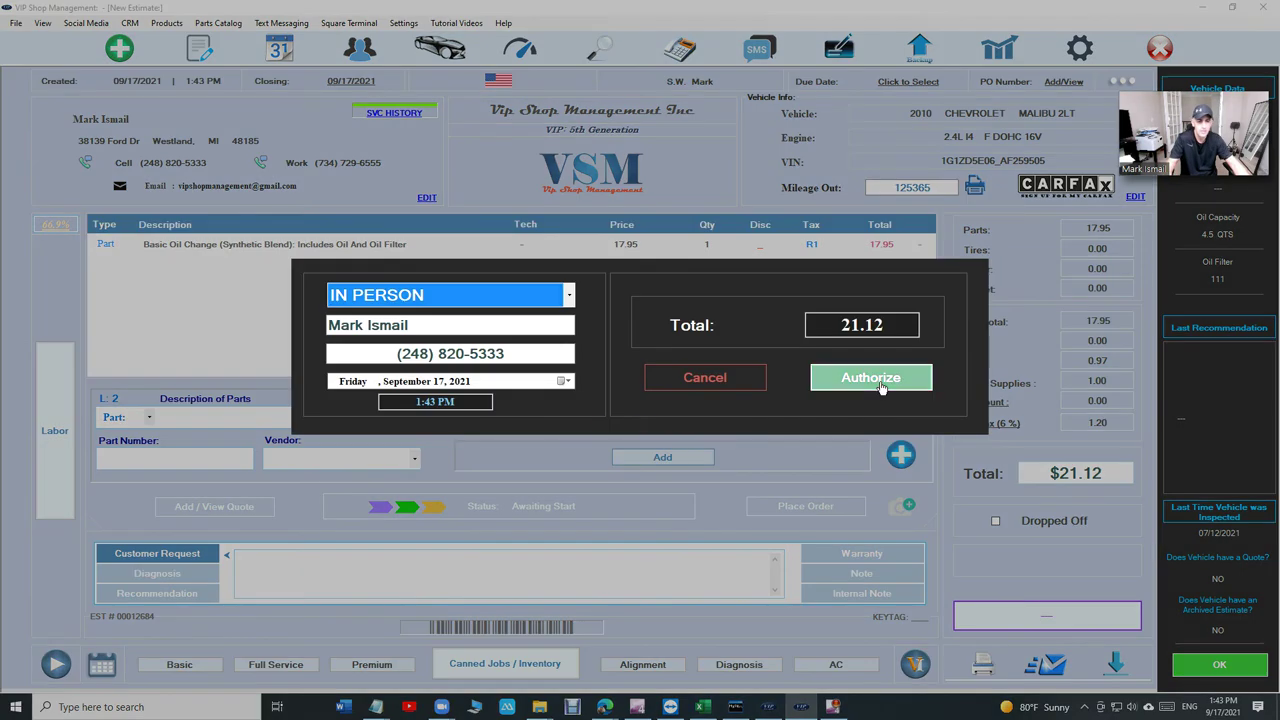
pyautogui.click(881, 384)
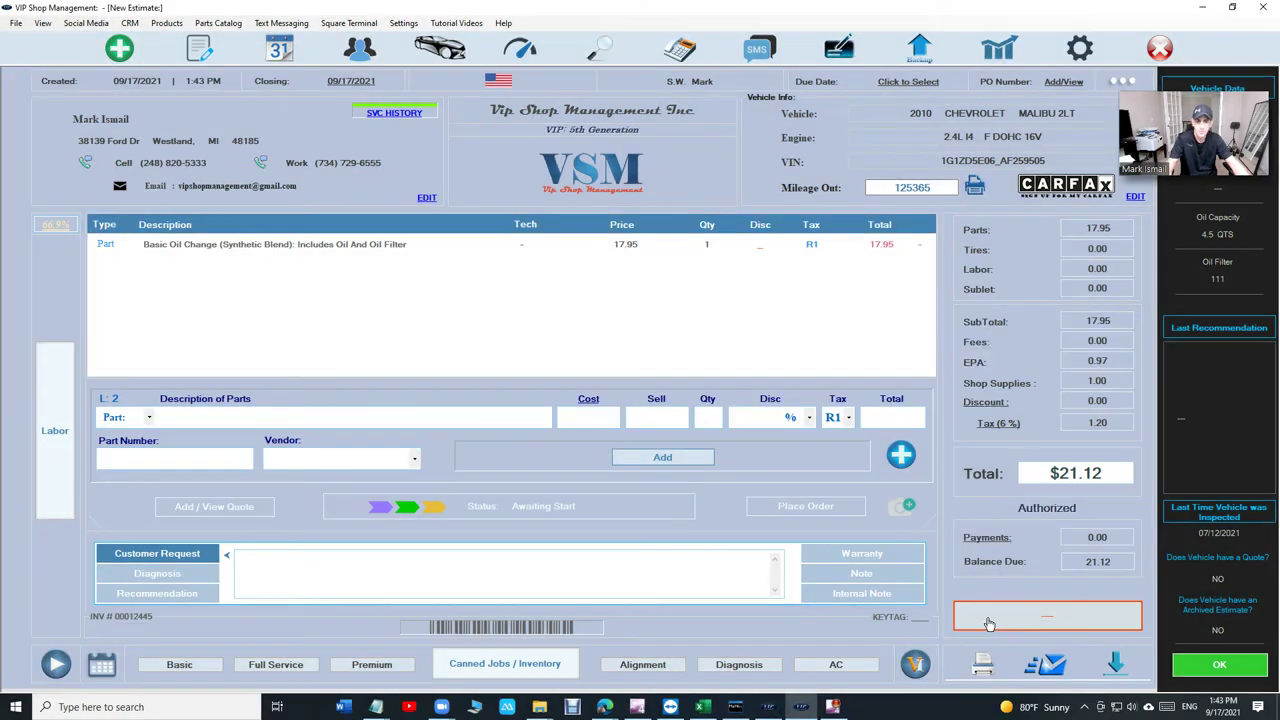
# Pay the full 21.12 balance of the oil change invoice and print the invoice.
pyautogui.click(981, 615)
pyautogui.click(510, 438)
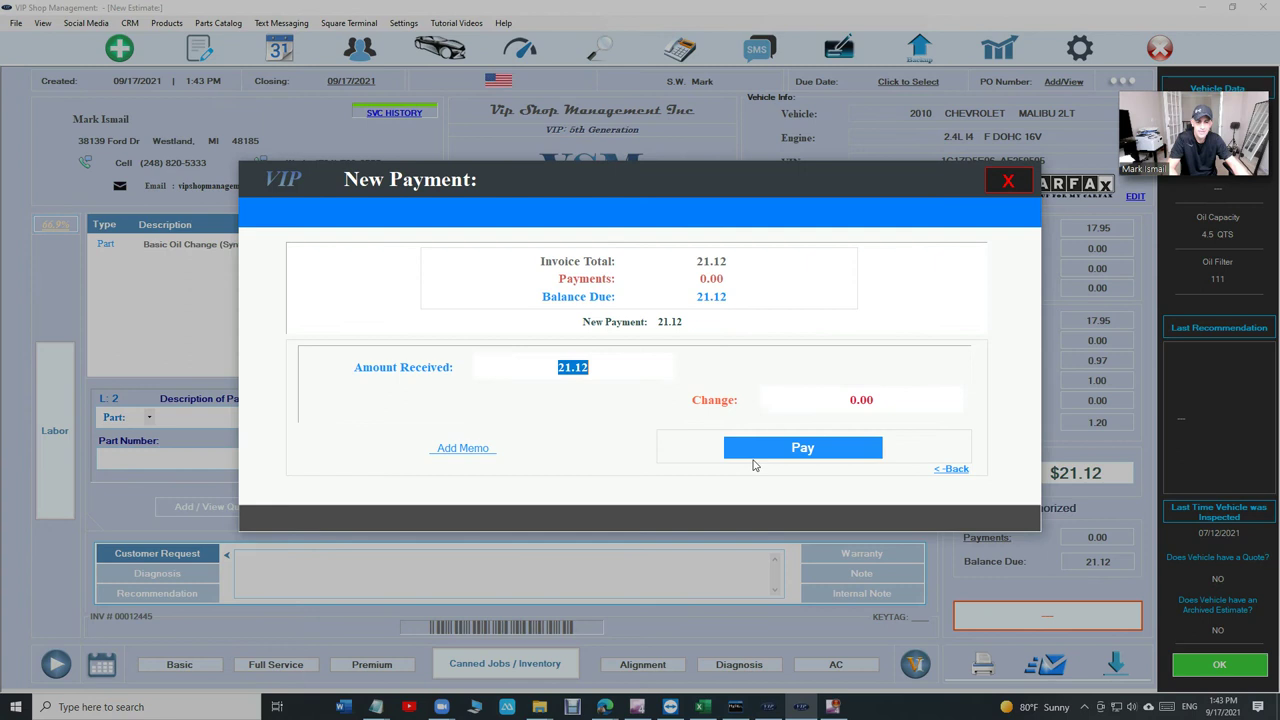
pyautogui.click(756, 460)
pyautogui.click(740, 420)
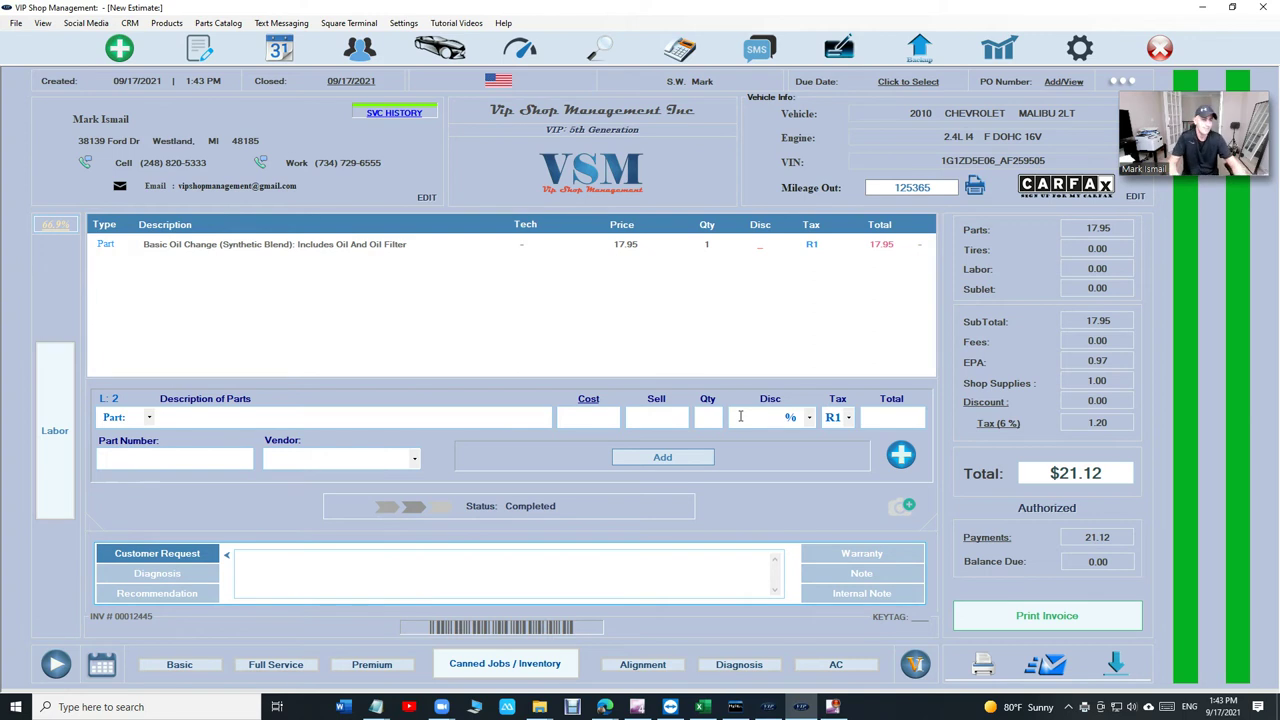
# Start a new estimate for the existing customer found by phone number, and select the 2010 Chevrolet Malibu 2LT.
pyautogui.click(119, 48)
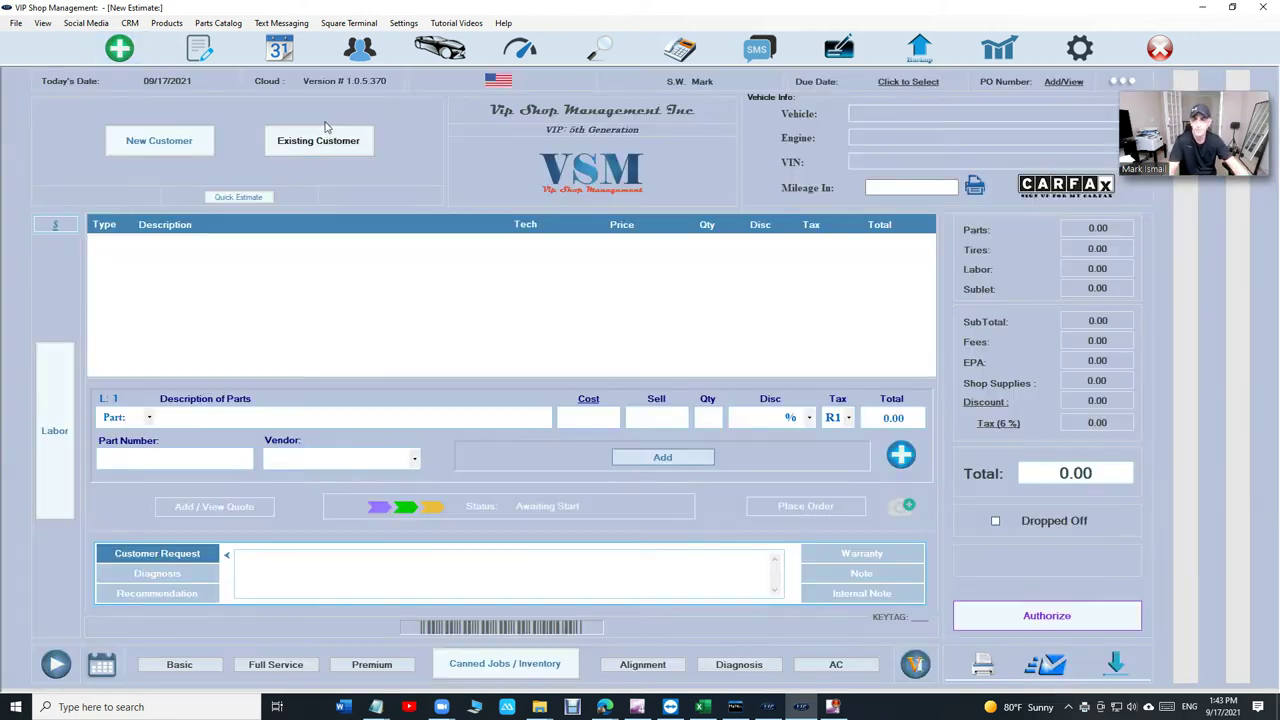
pyautogui.click(333, 141)
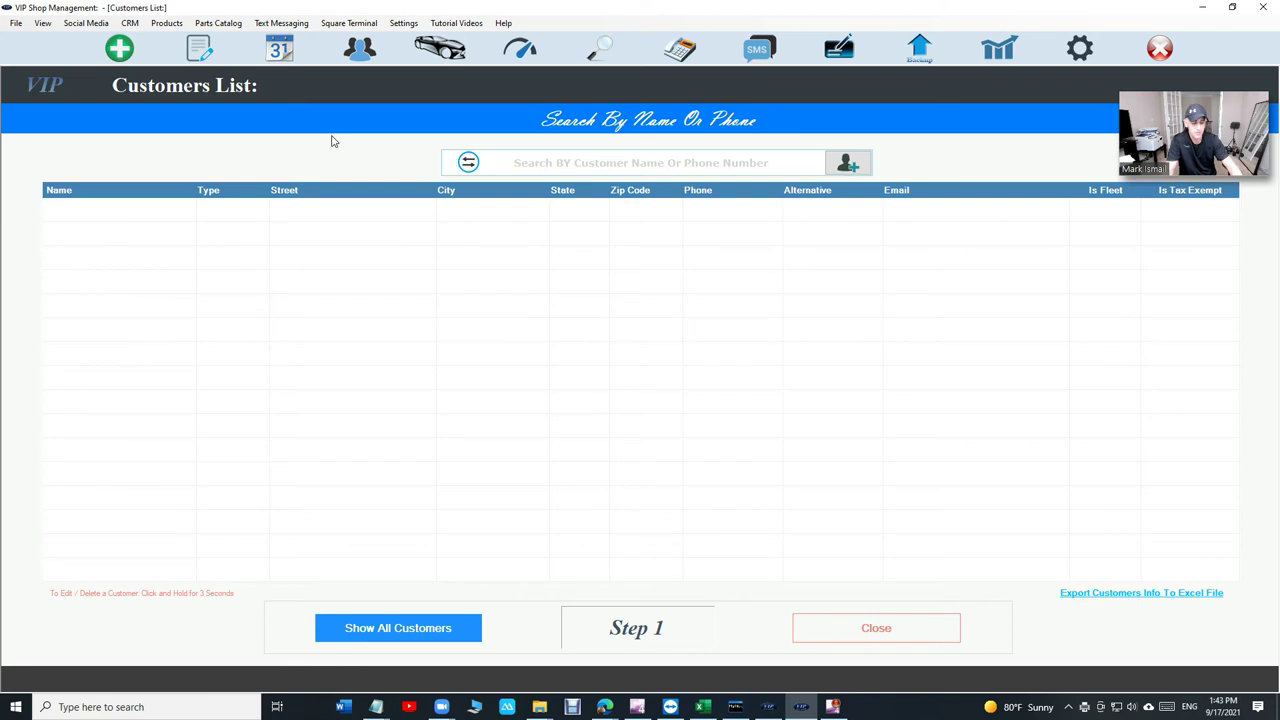
pyautogui.write('24882')
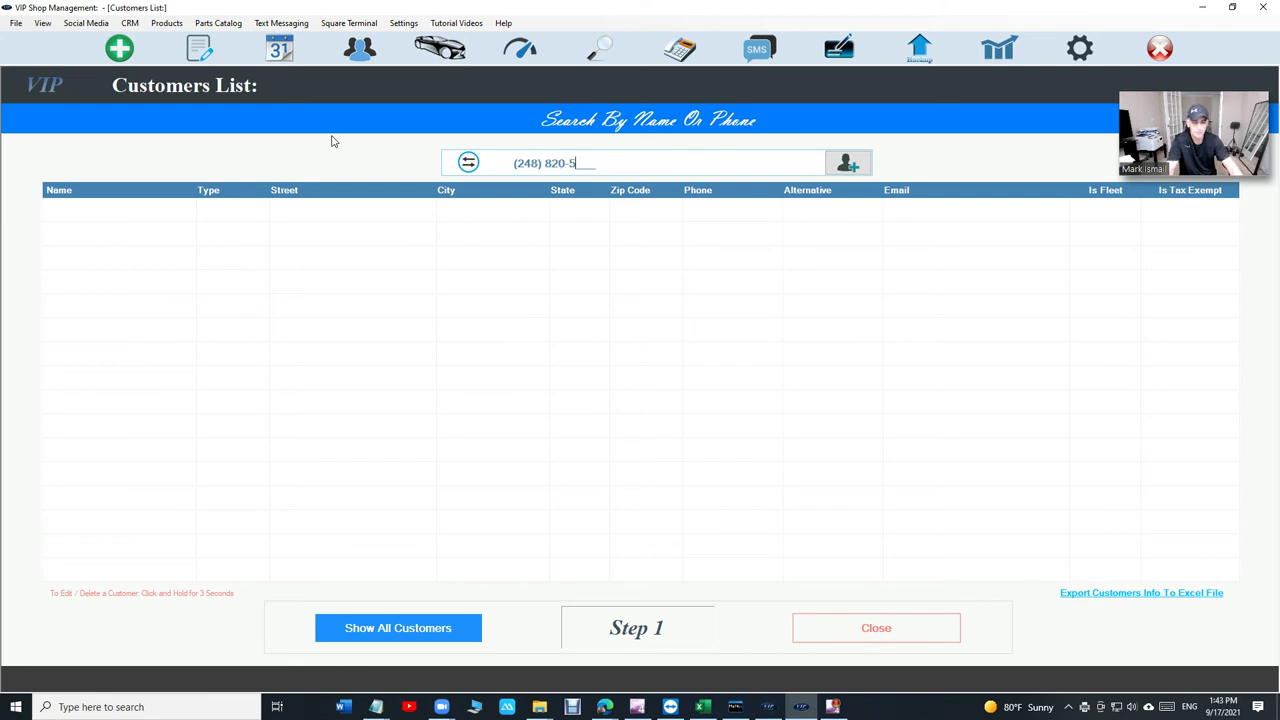
pyautogui.write('223')
pyautogui.click(342, 218)
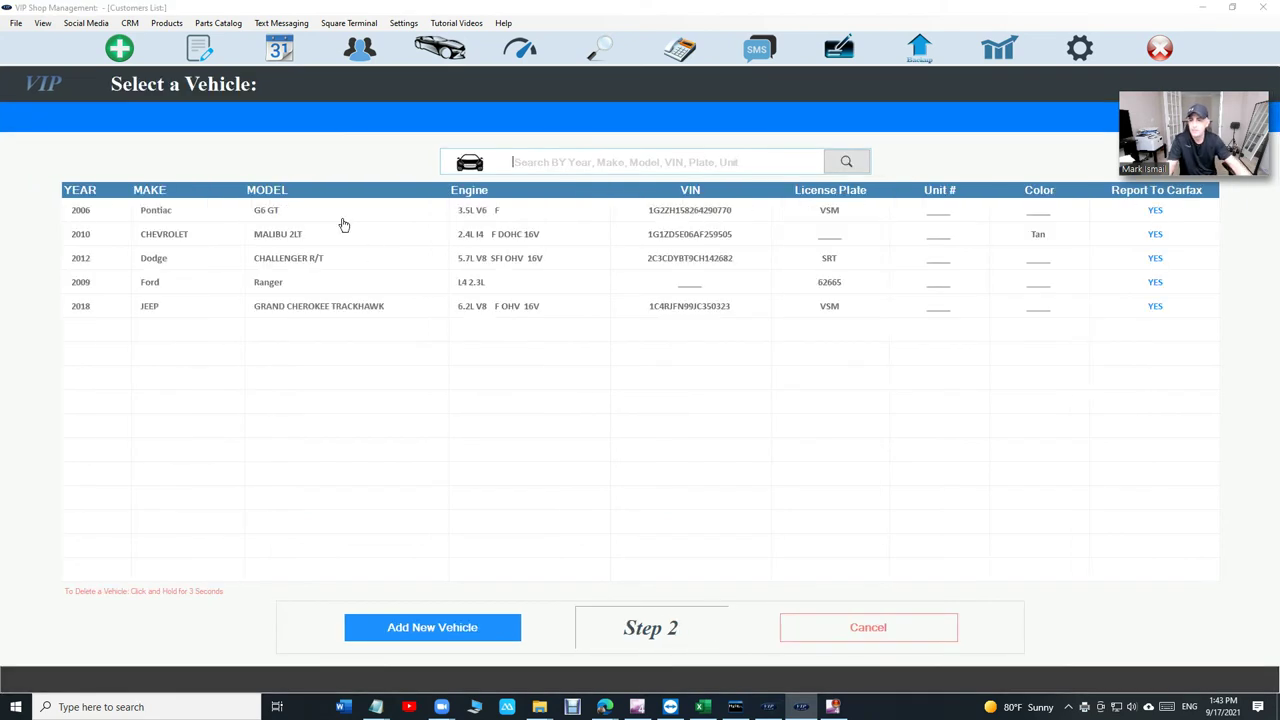
pyautogui.click(378, 242)
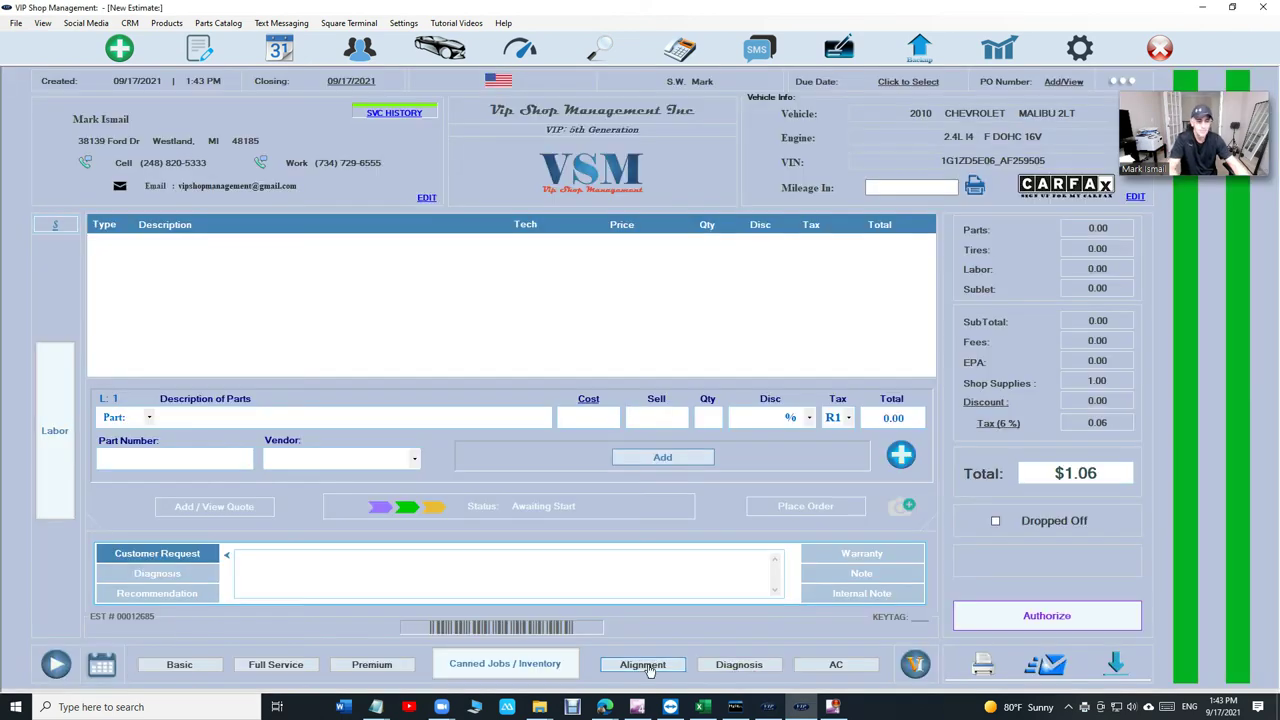
# Authorize an Alignment job in person on the new estimate and set the vehicle mileage to 126466.
pyautogui.click(648, 664)
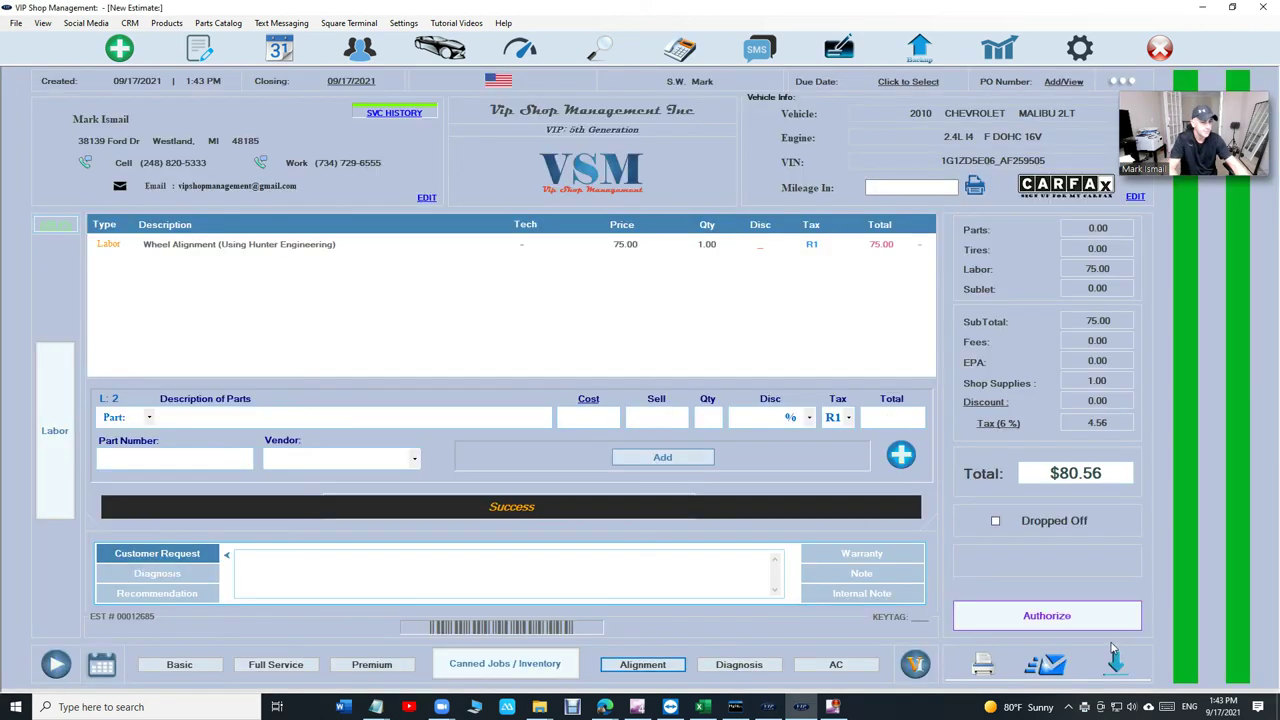
pyautogui.click(1105, 620)
pyautogui.click(880, 373)
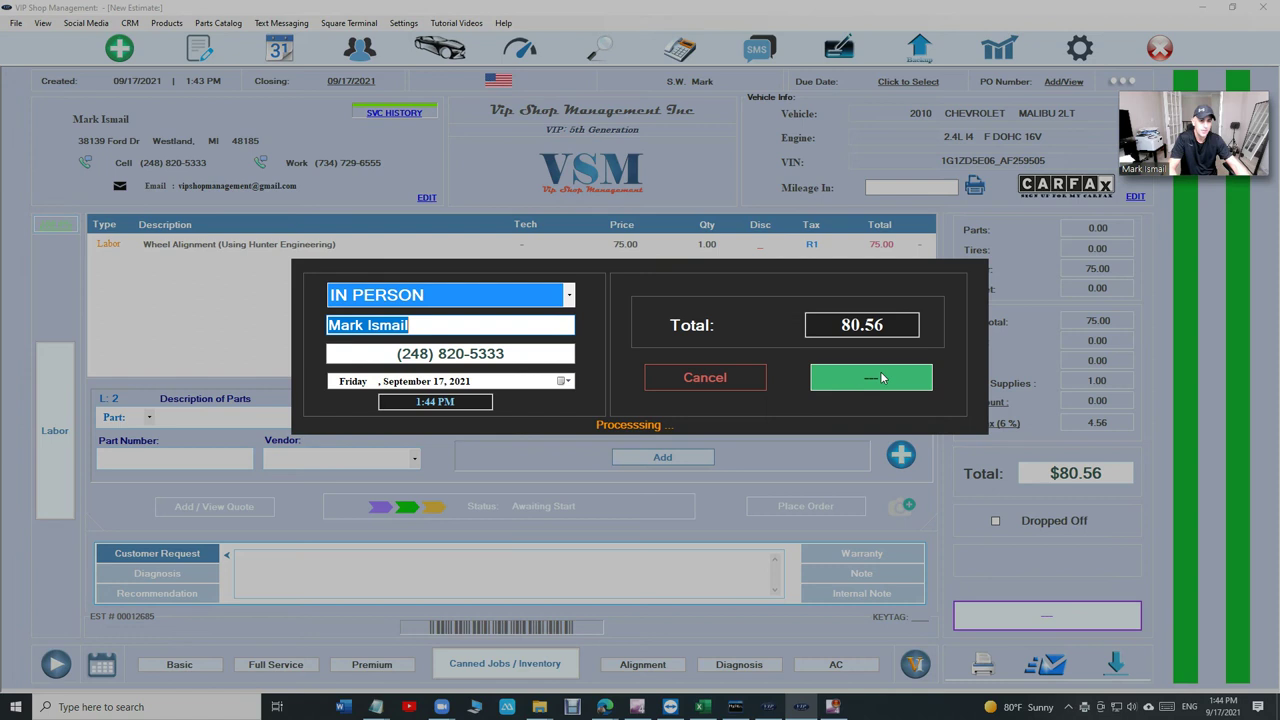
pyautogui.click(912, 187)
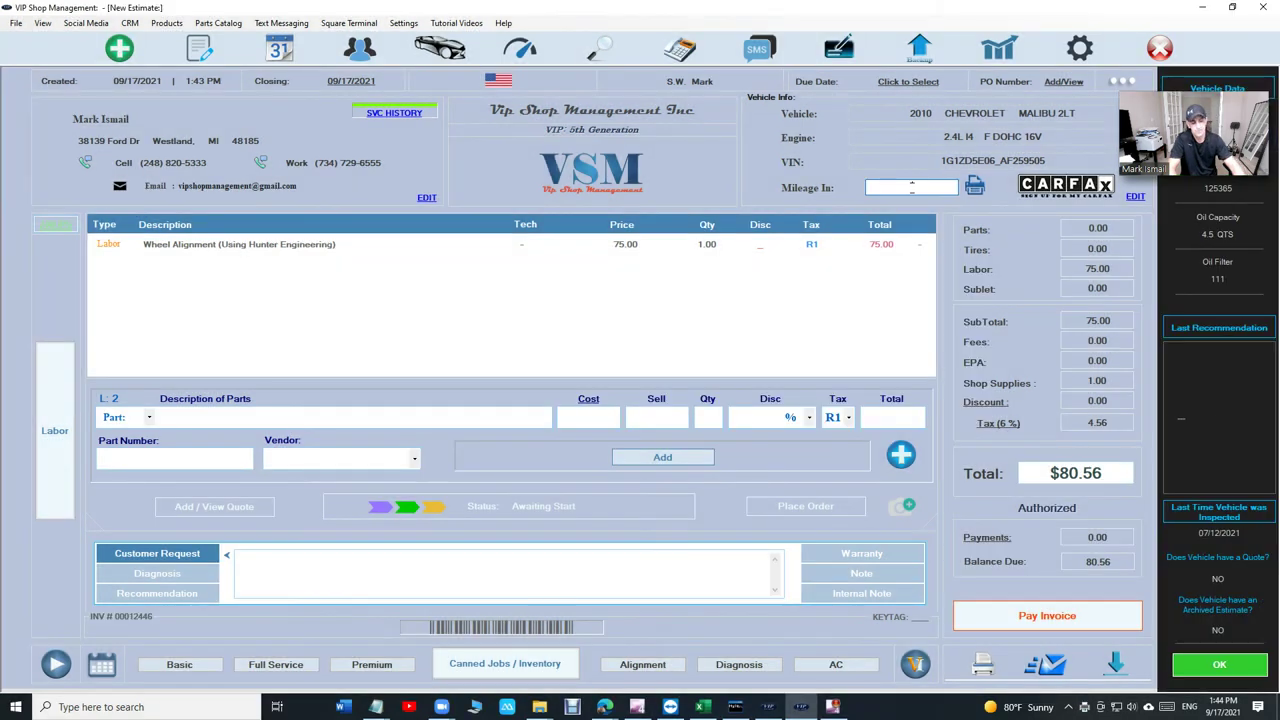
pyautogui.write('126466')
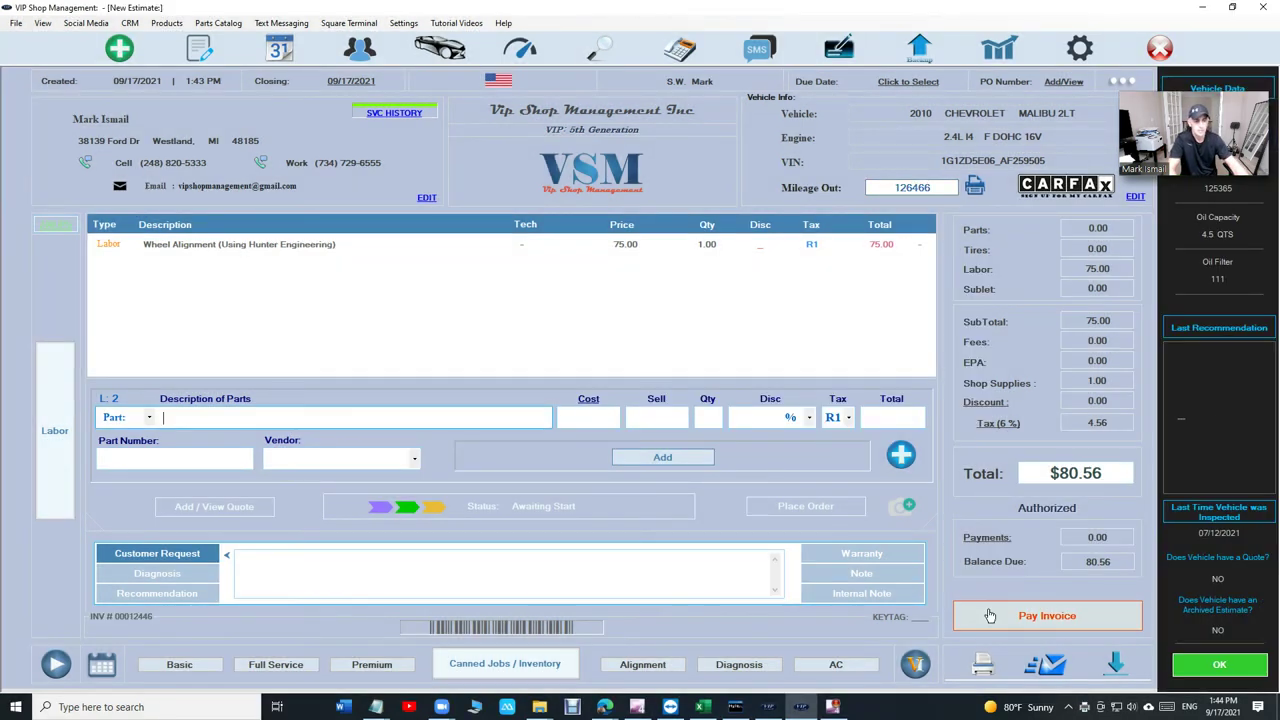
# Pay the full 80.56 balance of the alignment invoice and email the invoice to the customer.
pyautogui.click(1000, 615)
pyautogui.click(476, 442)
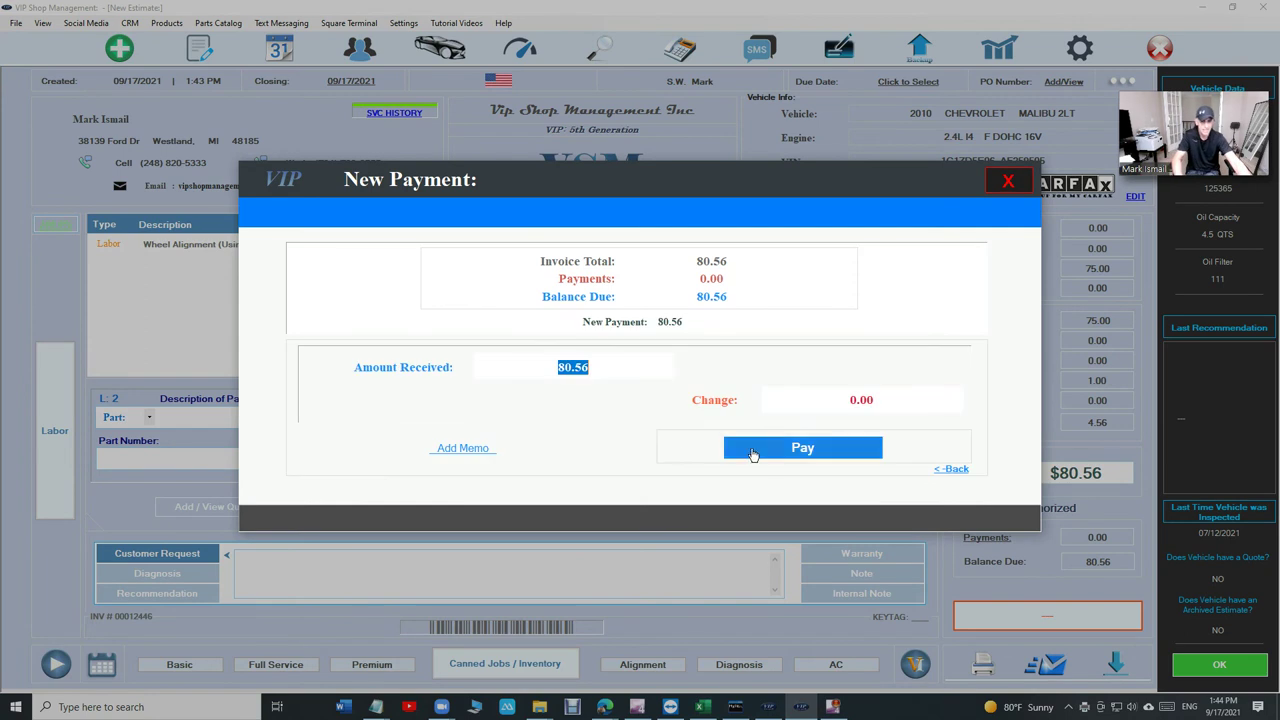
pyautogui.click(760, 450)
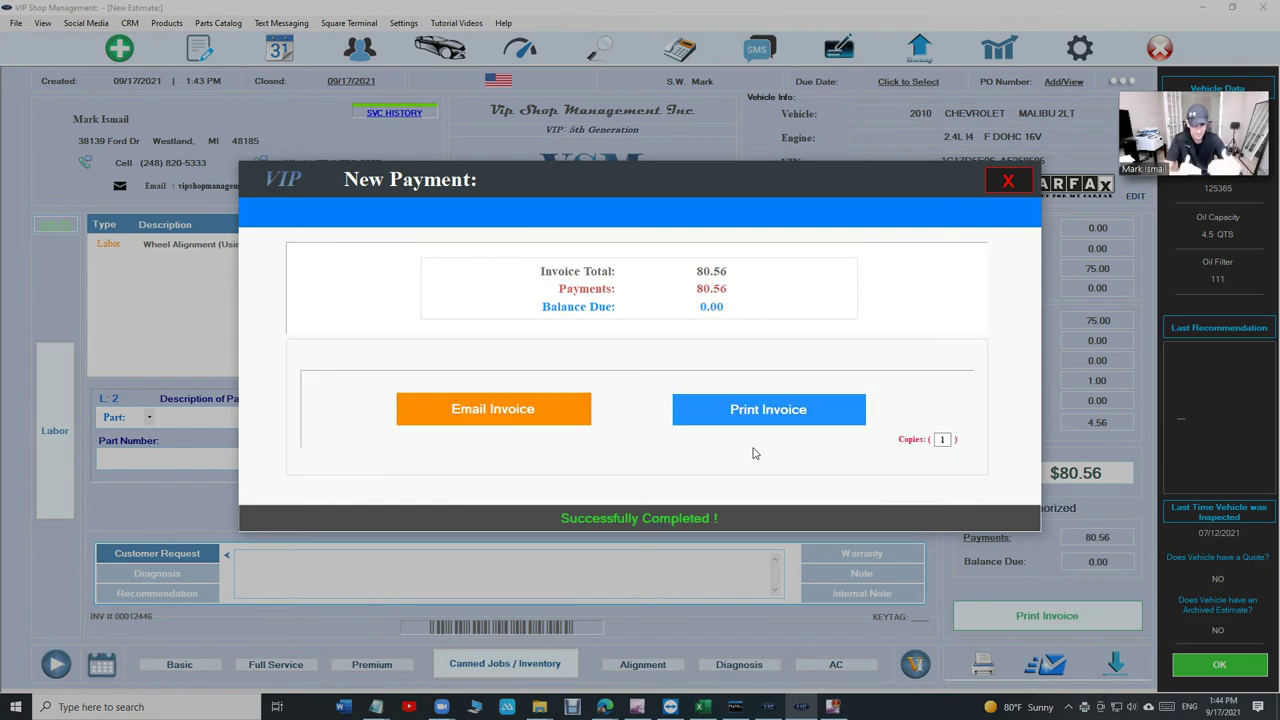
pyautogui.click(524, 418)
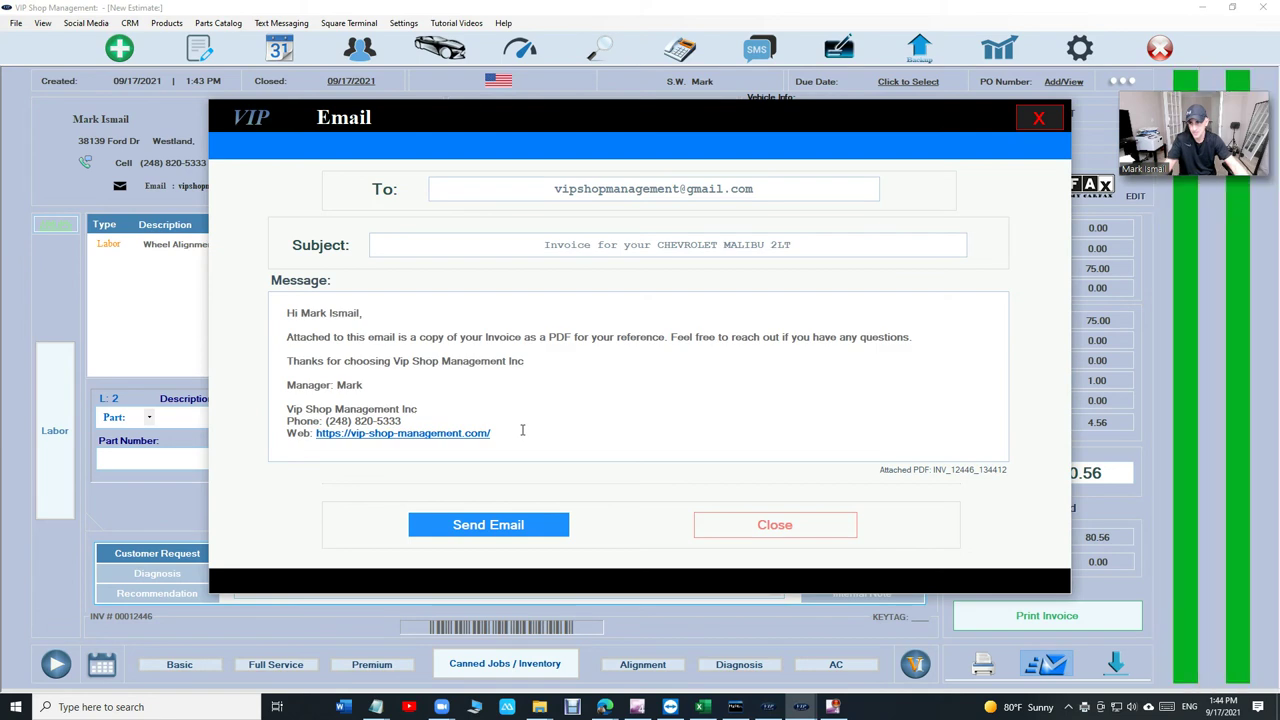
pyautogui.click(517, 525)
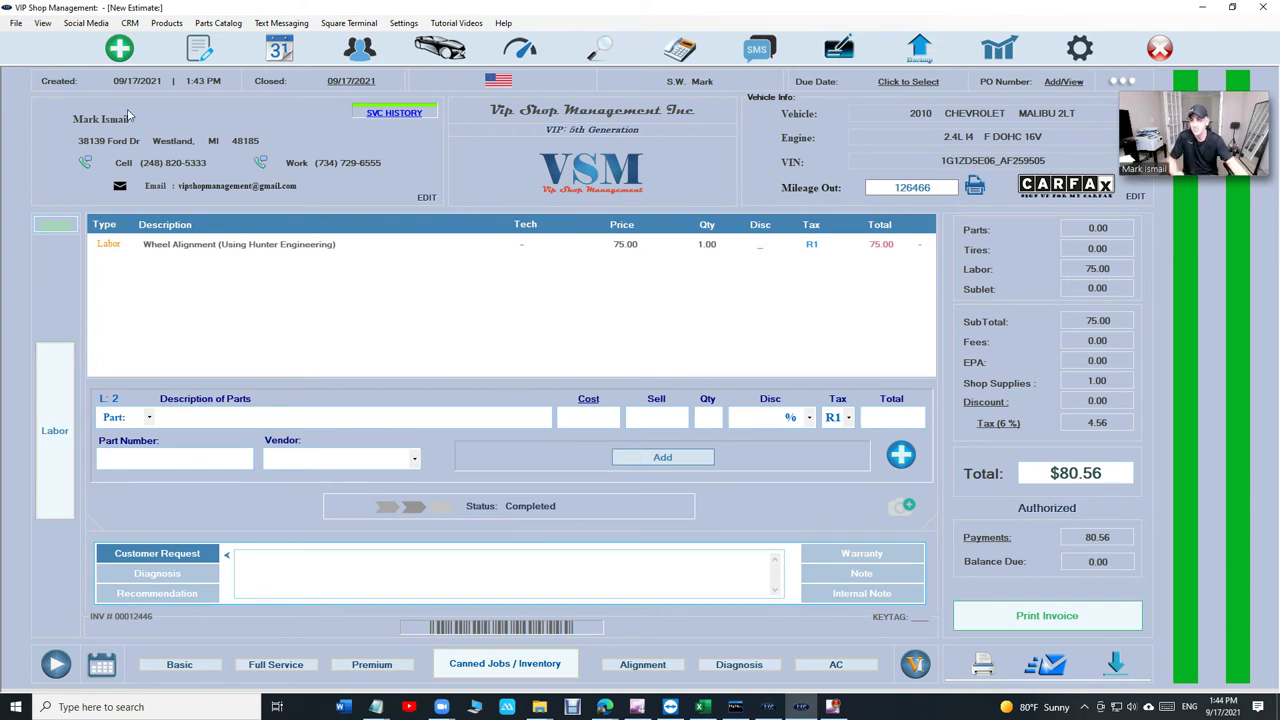
# Open the in-progress Chevrolet Malibu estimate from the workflow and bring up its Ready text message to the customer's cell.
pyautogui.click(120, 48)
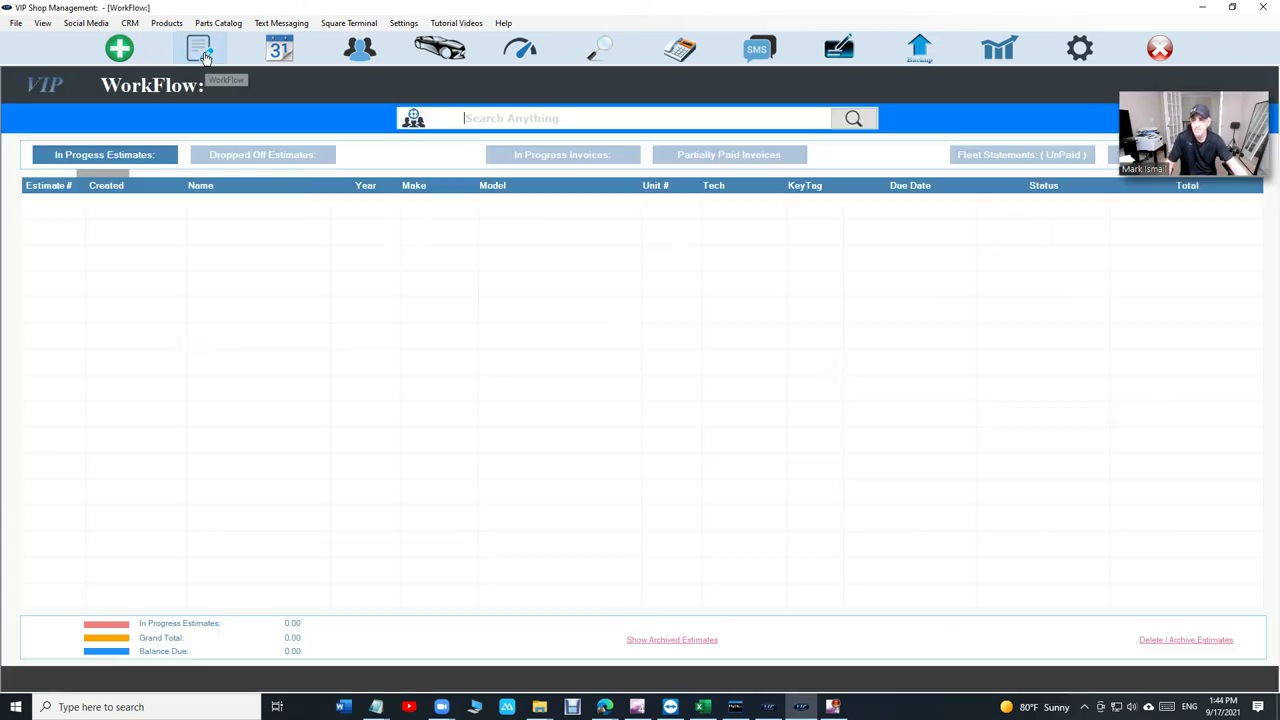
pyautogui.doubleClick(135, 210)
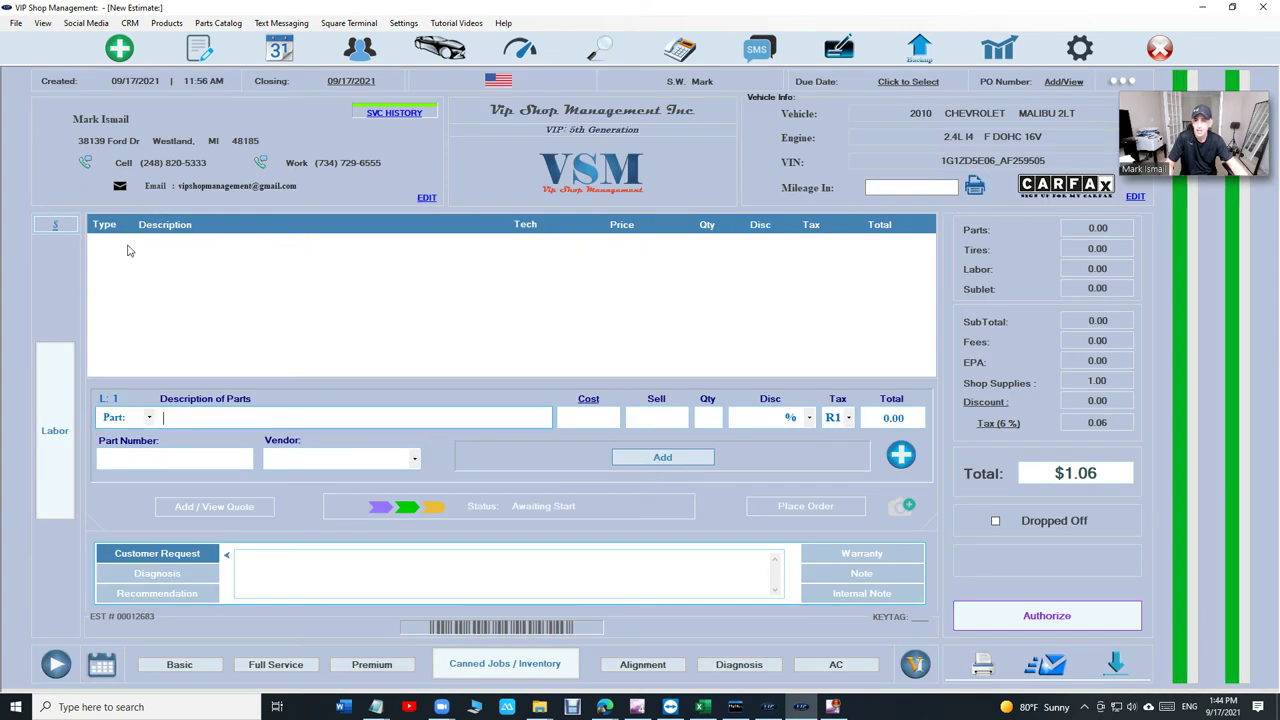
pyautogui.click(86, 166)
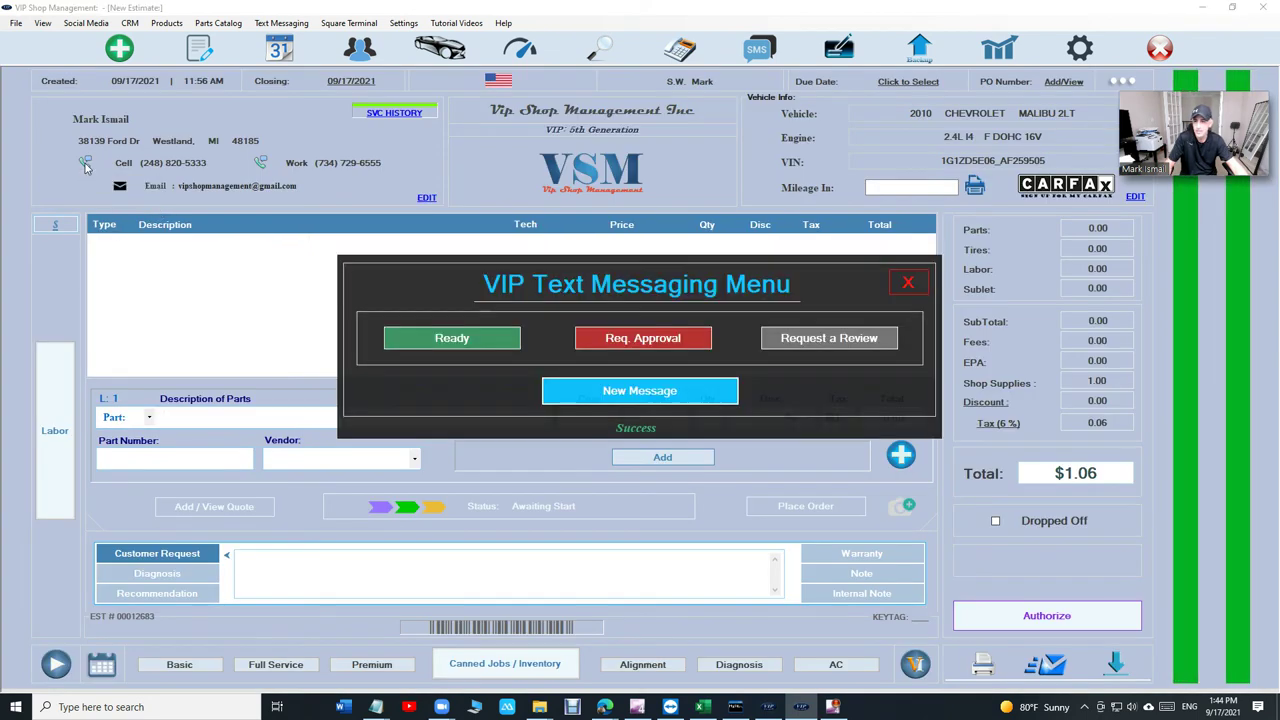
pyautogui.click(417, 340)
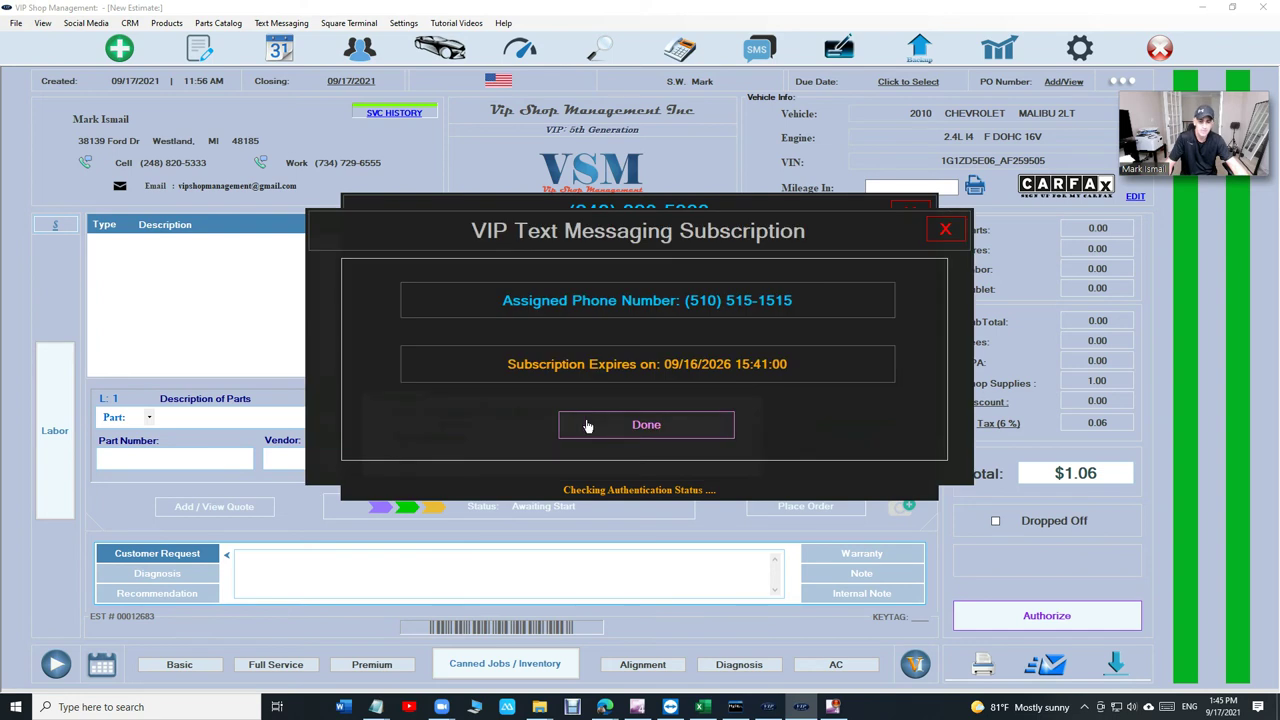
pyautogui.click(605, 426)
pyautogui.click(86, 166)
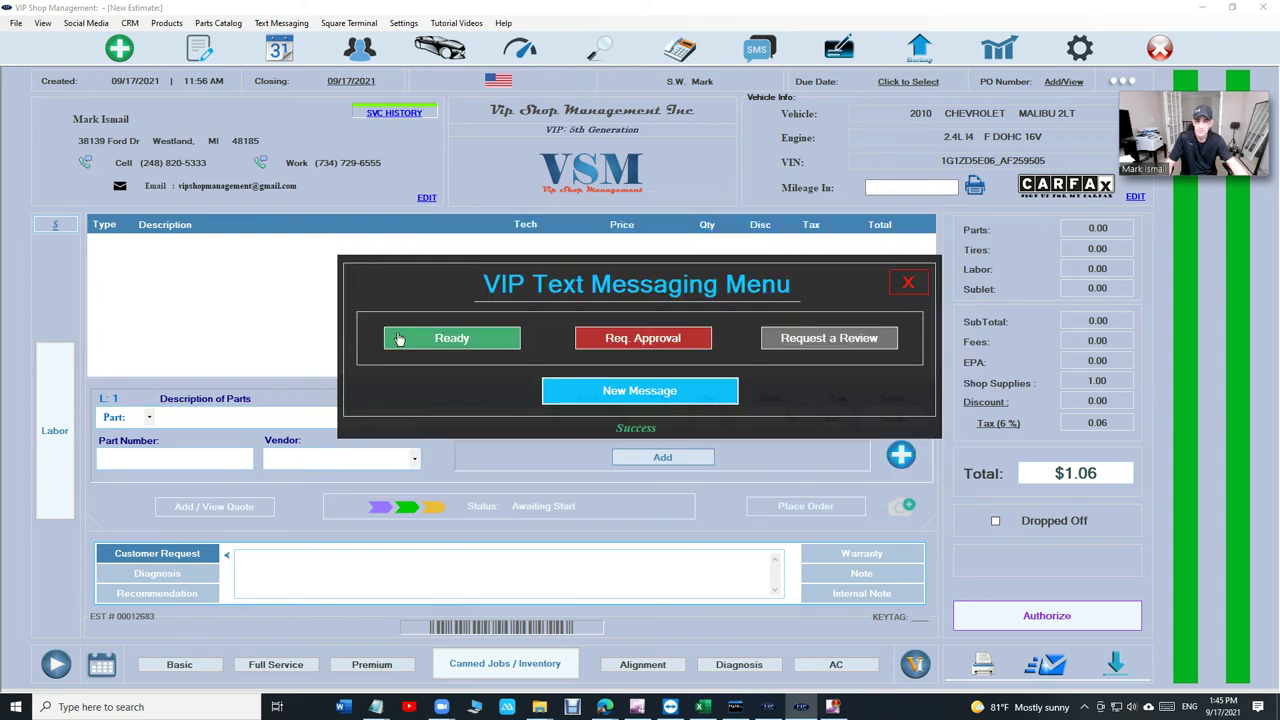
pyautogui.click(405, 336)
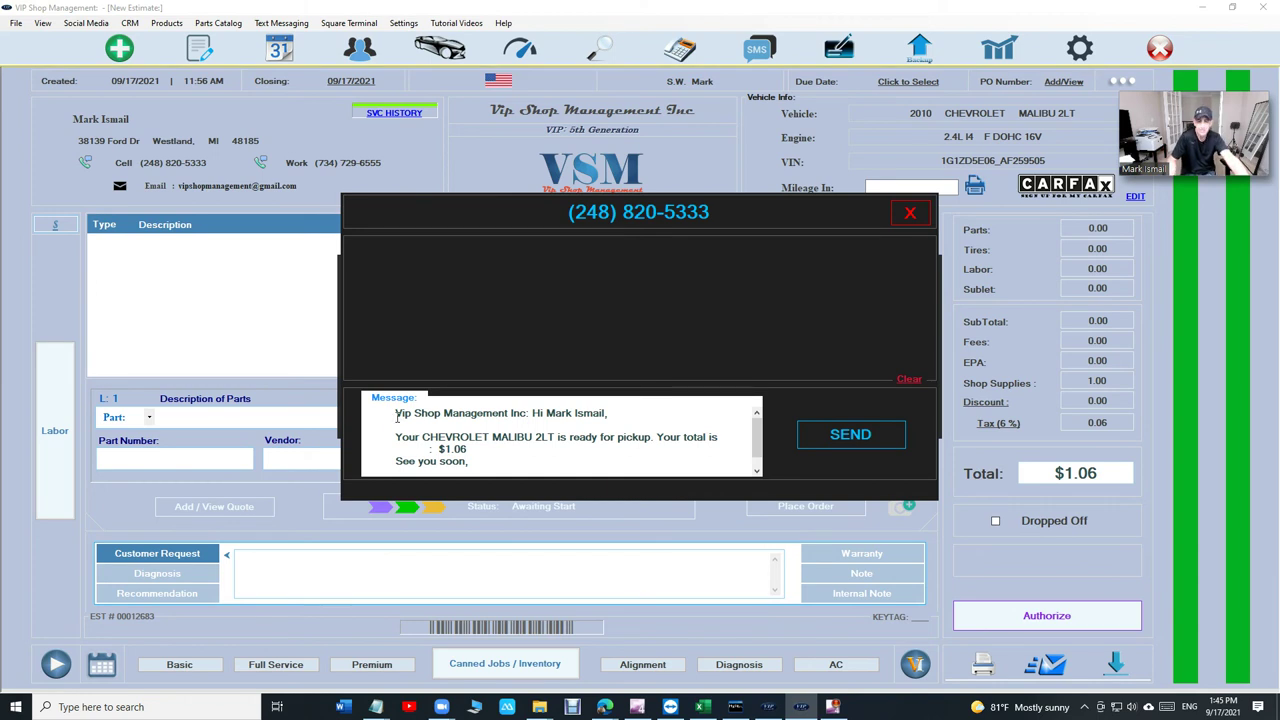
# Delete the greeting line from the ready-for-pickup text message and close the message without sending it.
pyautogui.moveTo(396, 415); pyautogui.dragTo(490, 424)
pyautogui.press('Delete')
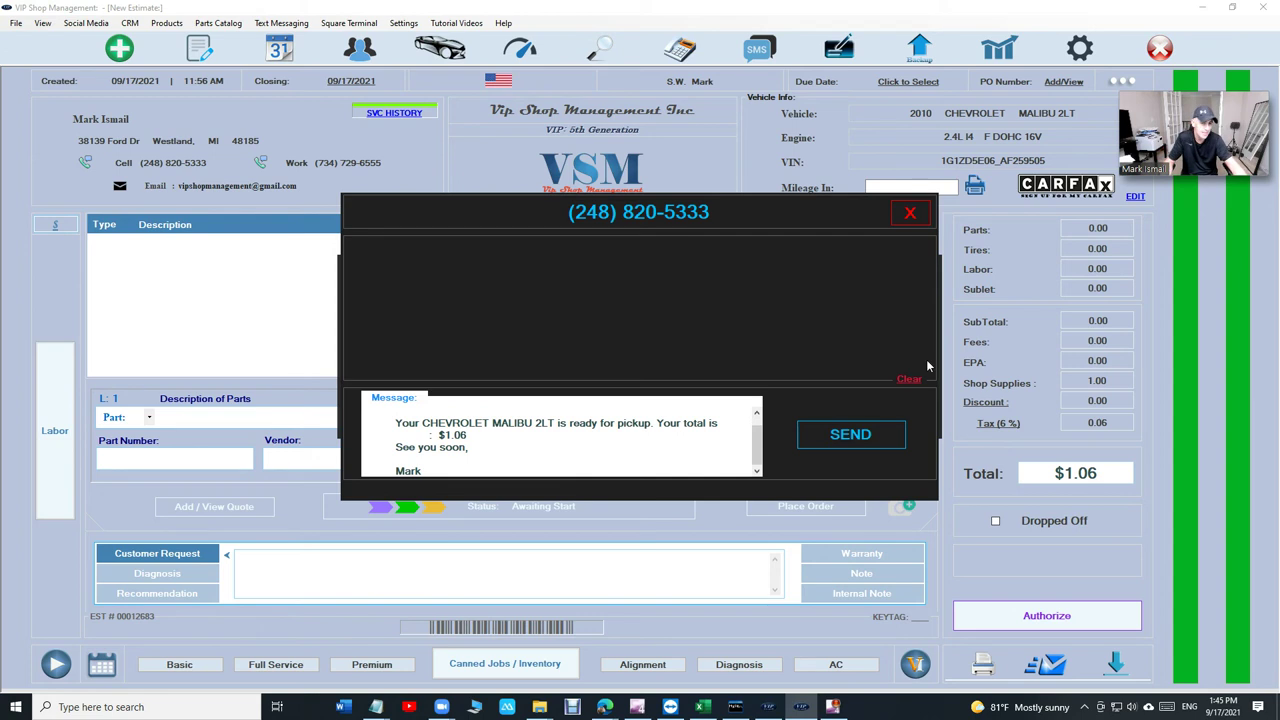
pyautogui.click(910, 214)
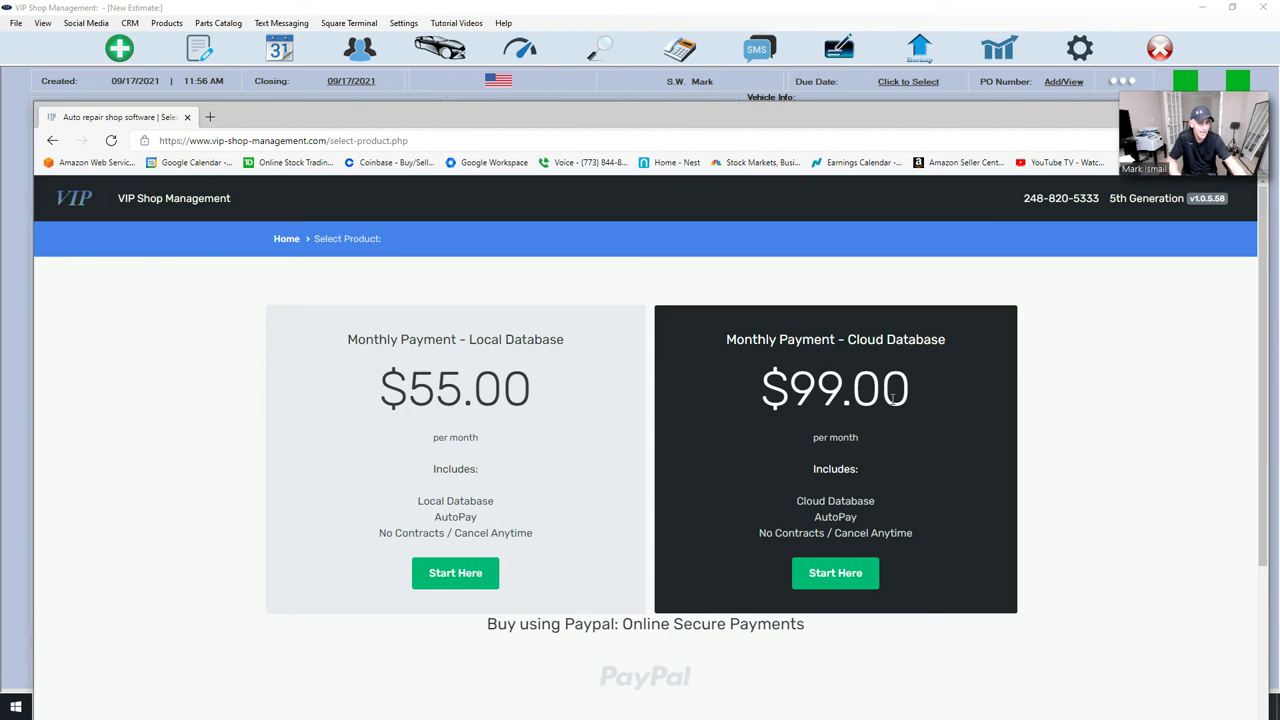
# Leave the website's product selection page and return to the open estimate in VIP Shop Management.
pyautogui.click(1165, 117)
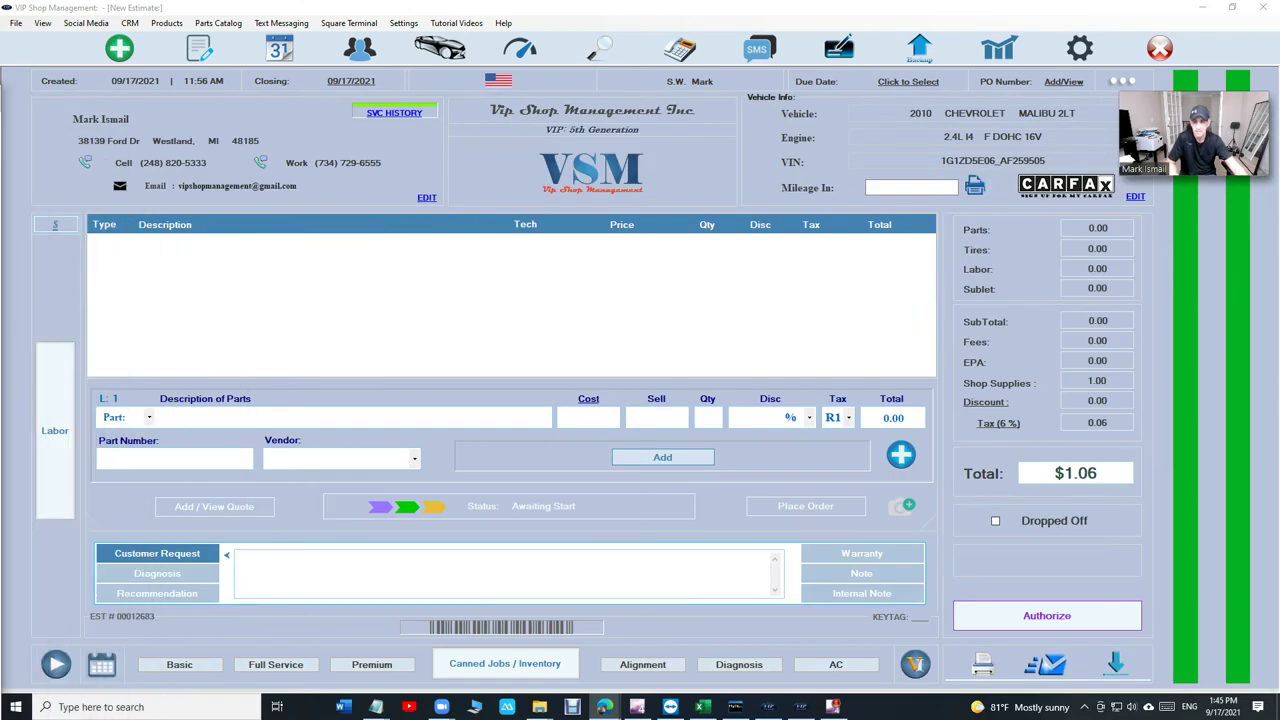
# Open the AutoZone parts catalog from the Chevrolet Malibu estimate.
pyautogui.click(350, 417)
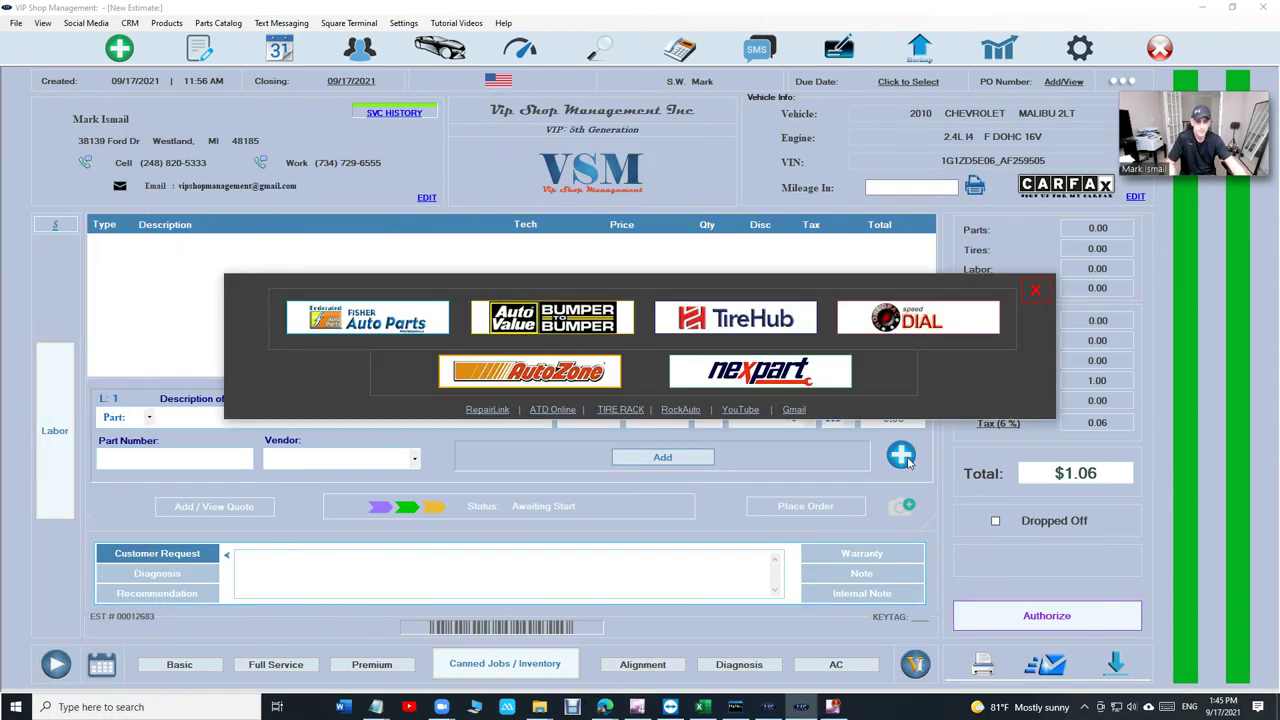
pyautogui.click(520, 376)
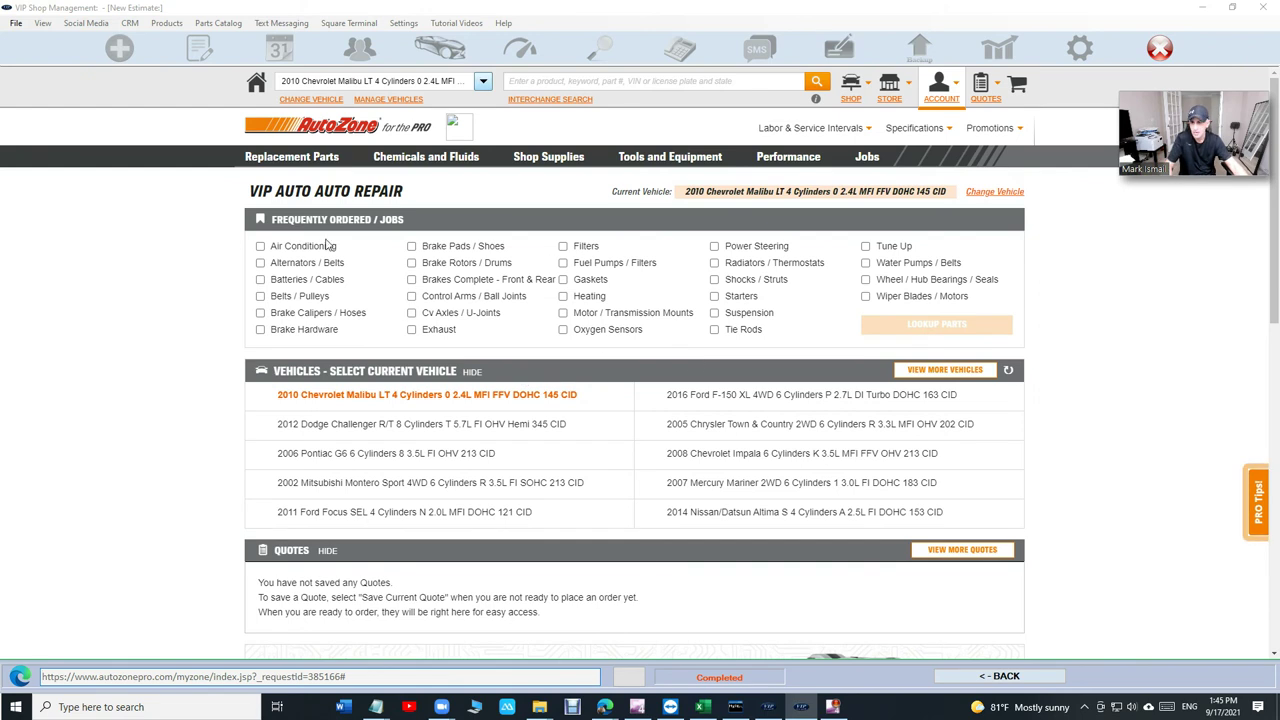
# Search the AutoZone catalog for "rad", pick the Thermostat Gasket suggestion and look through its product results.
pyautogui.click(593, 83)
pyautogui.write('ra')
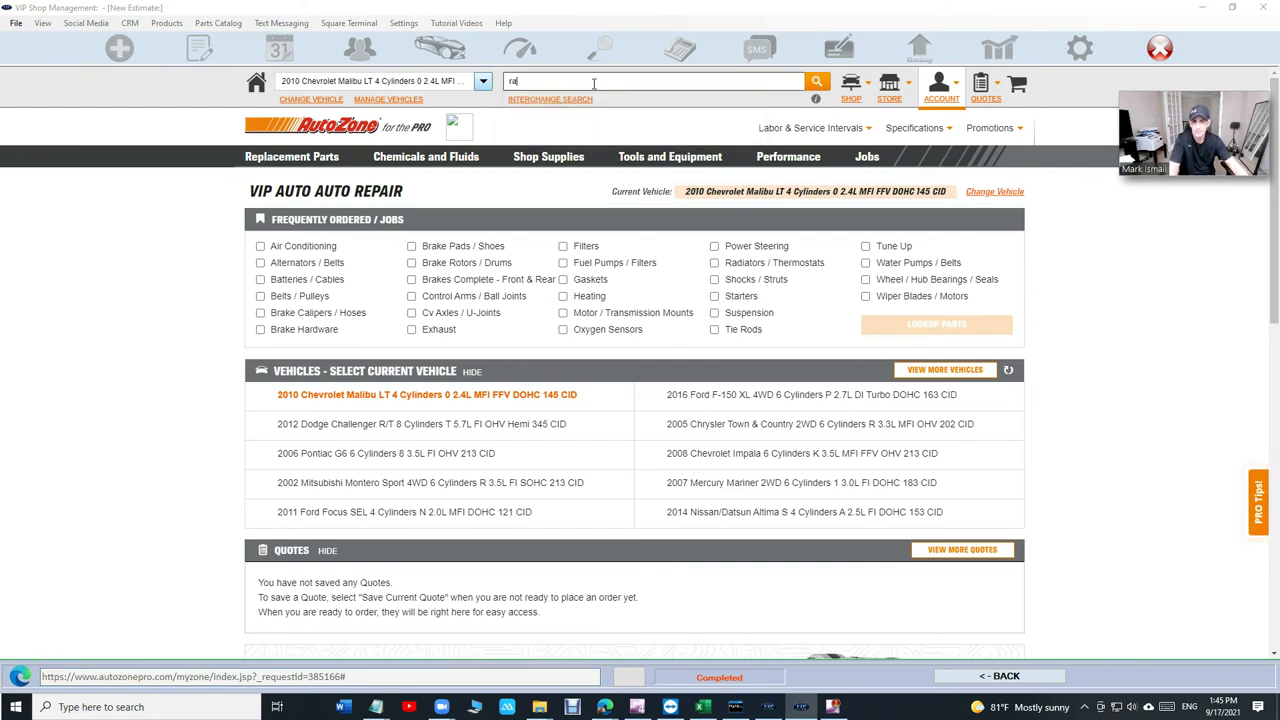
pyautogui.write('d')
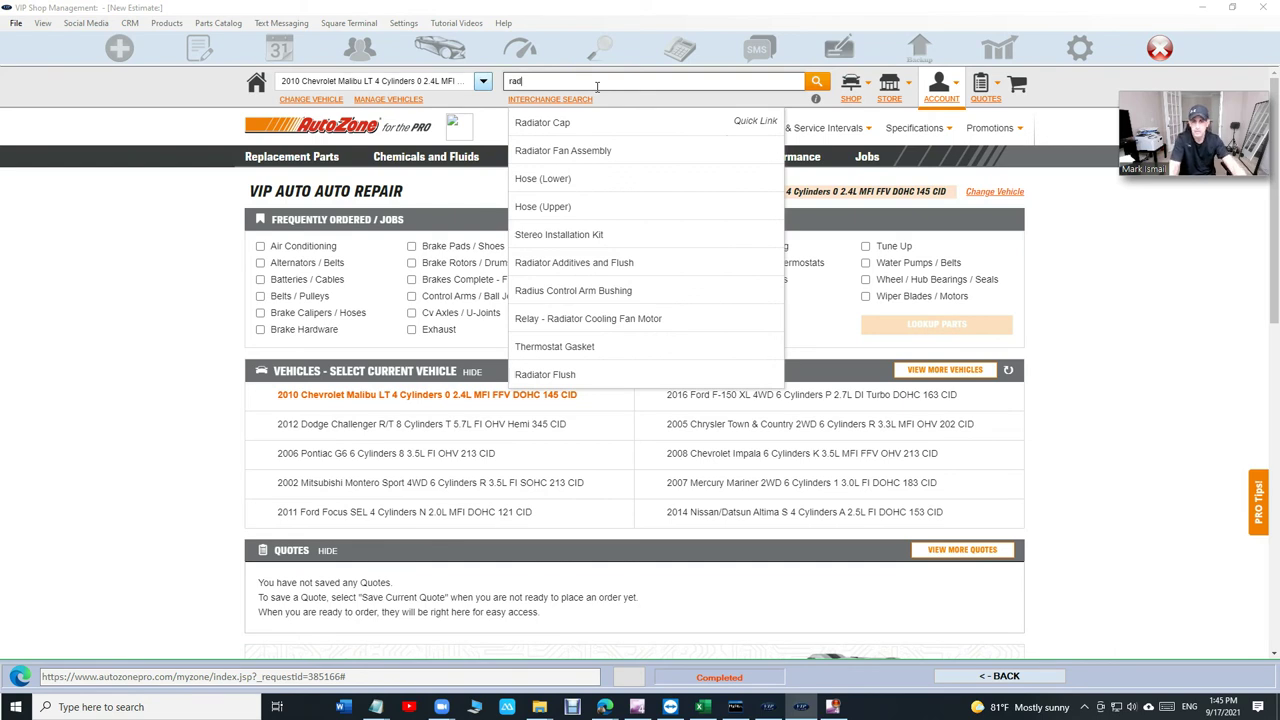
pyautogui.click(588, 357)
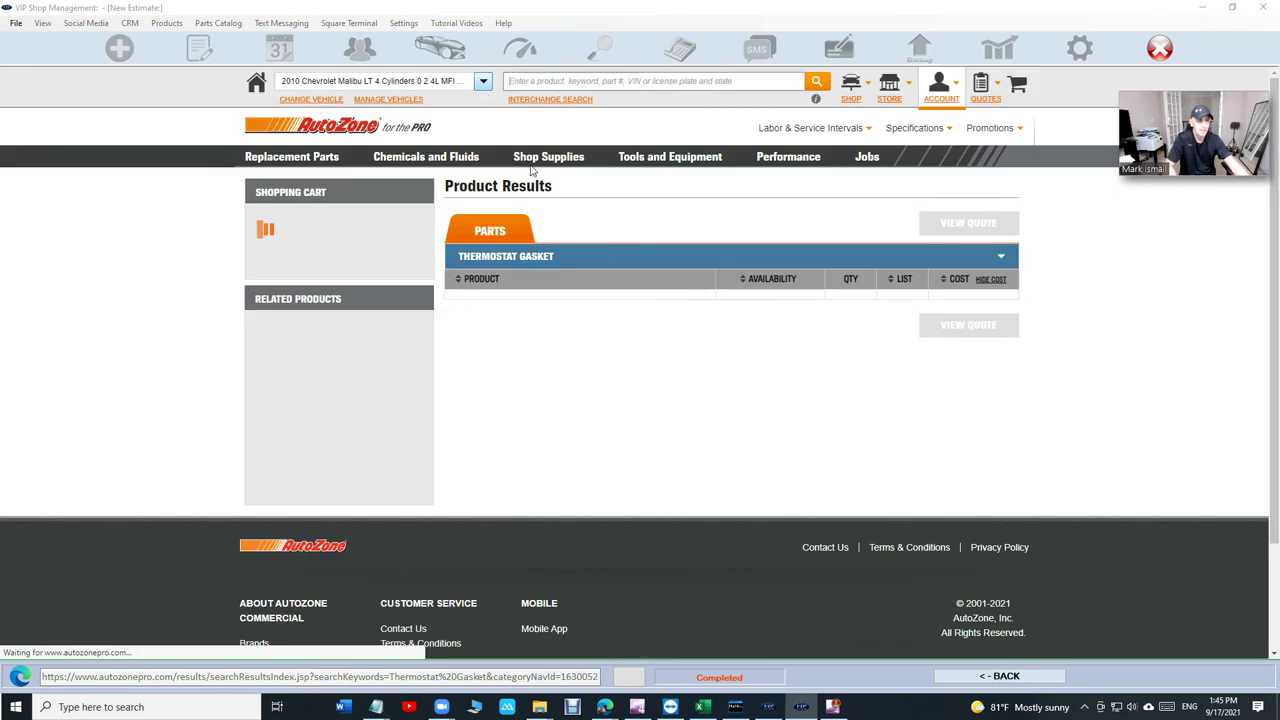
pyautogui.scroll(-10, 644, 340)
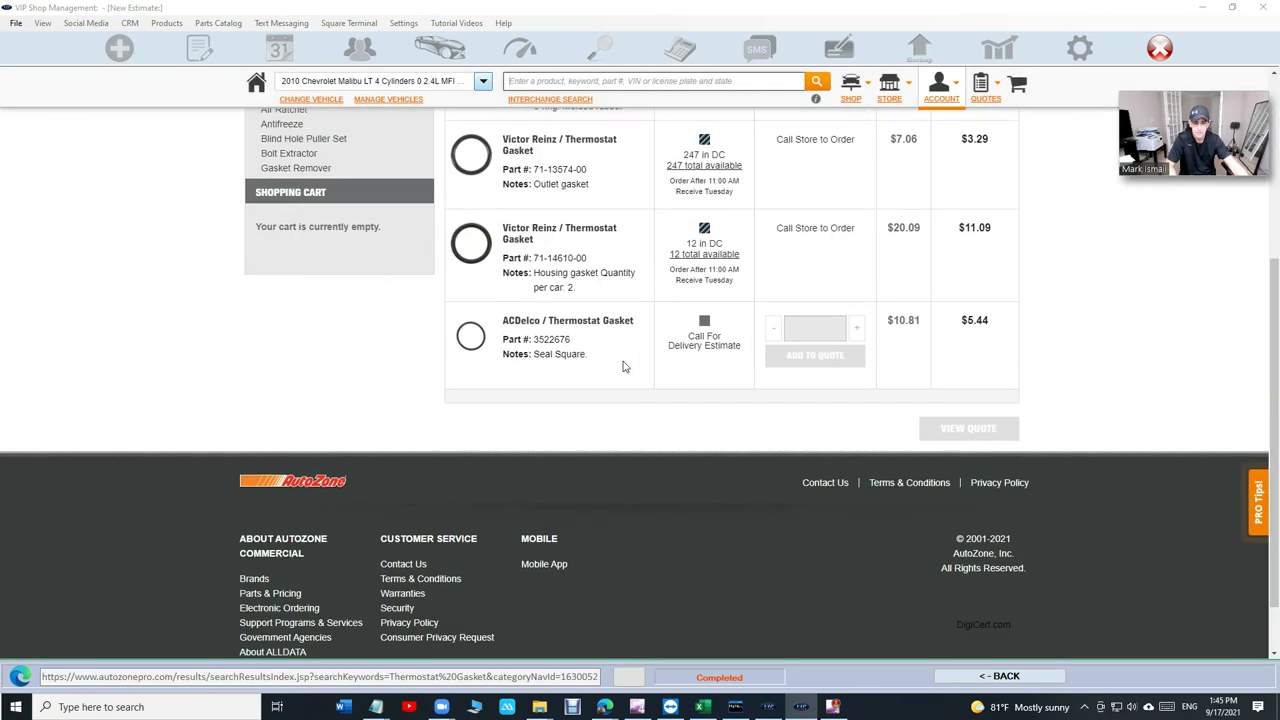
pyautogui.scroll(10, 560, 100)
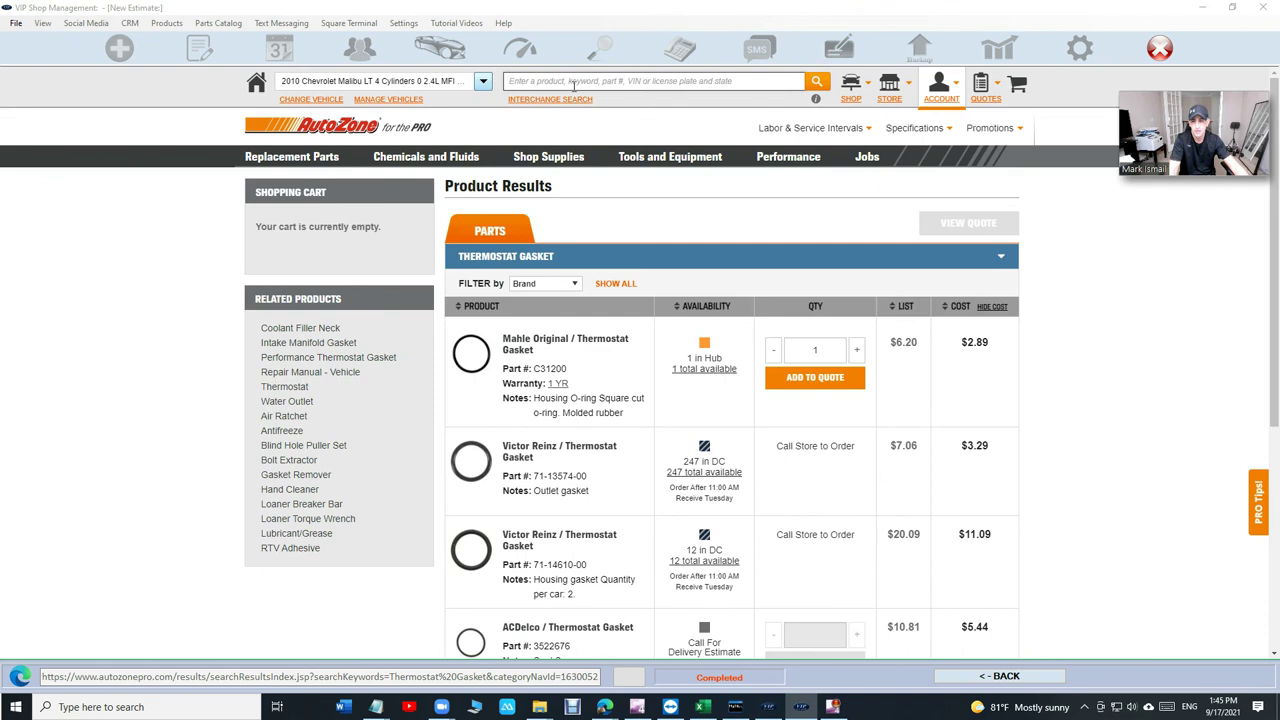
# Search the catalog for "starter" and list the products in the Starter replacement parts category.
pyautogui.click(574, 84)
pyautogui.write('ra')
pyautogui.press('BackSpace')
pyautogui.press('BackSpace')
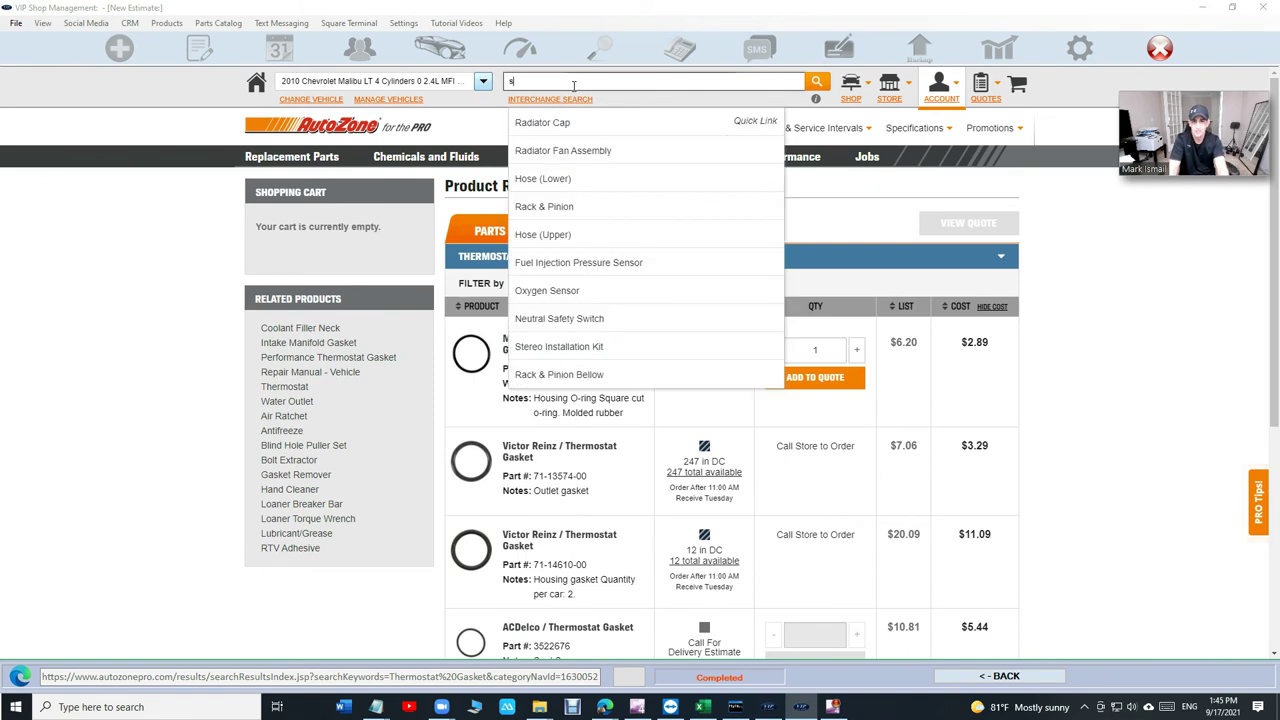
pyautogui.write('starter')
pyautogui.press('Return')
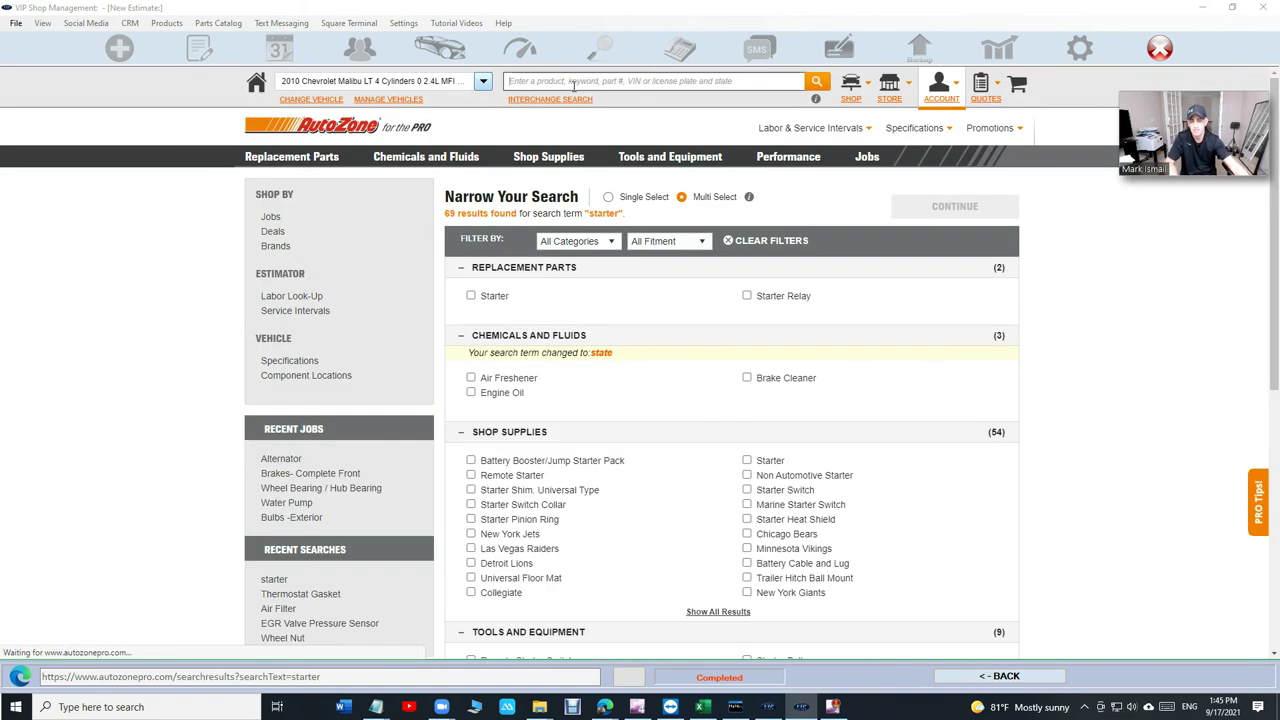
pyautogui.click(487, 297)
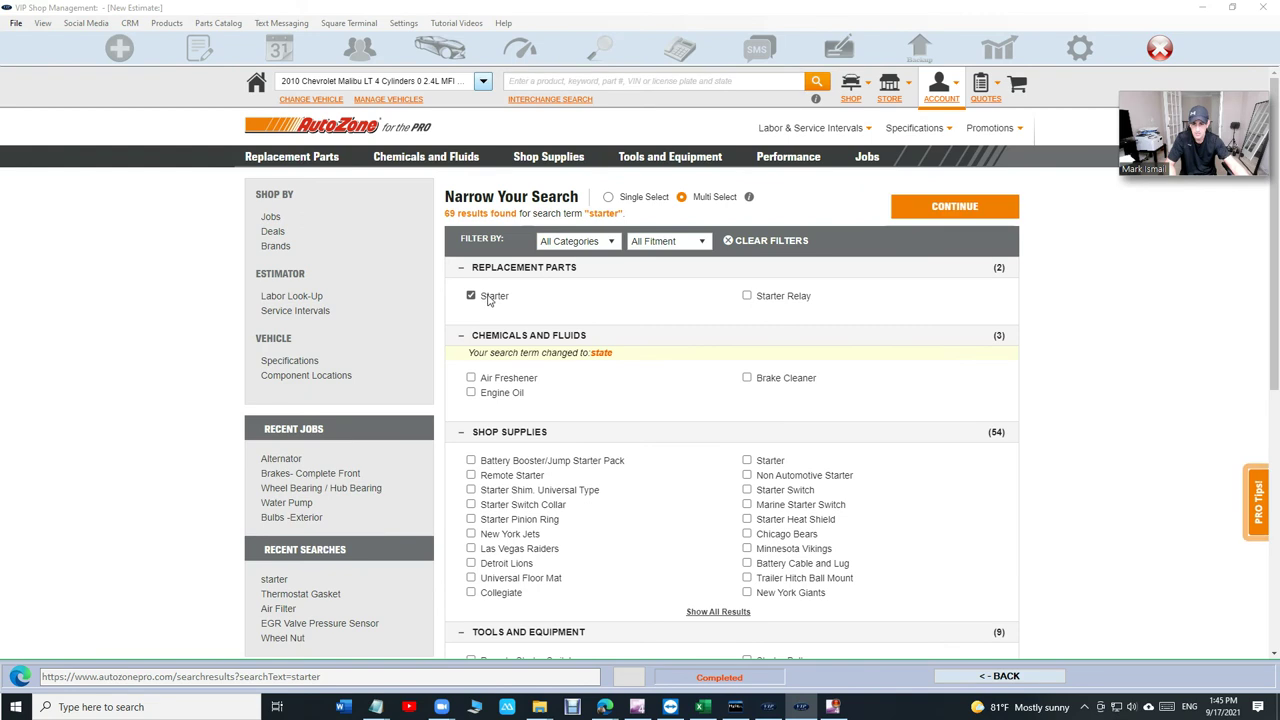
pyautogui.click(932, 212)
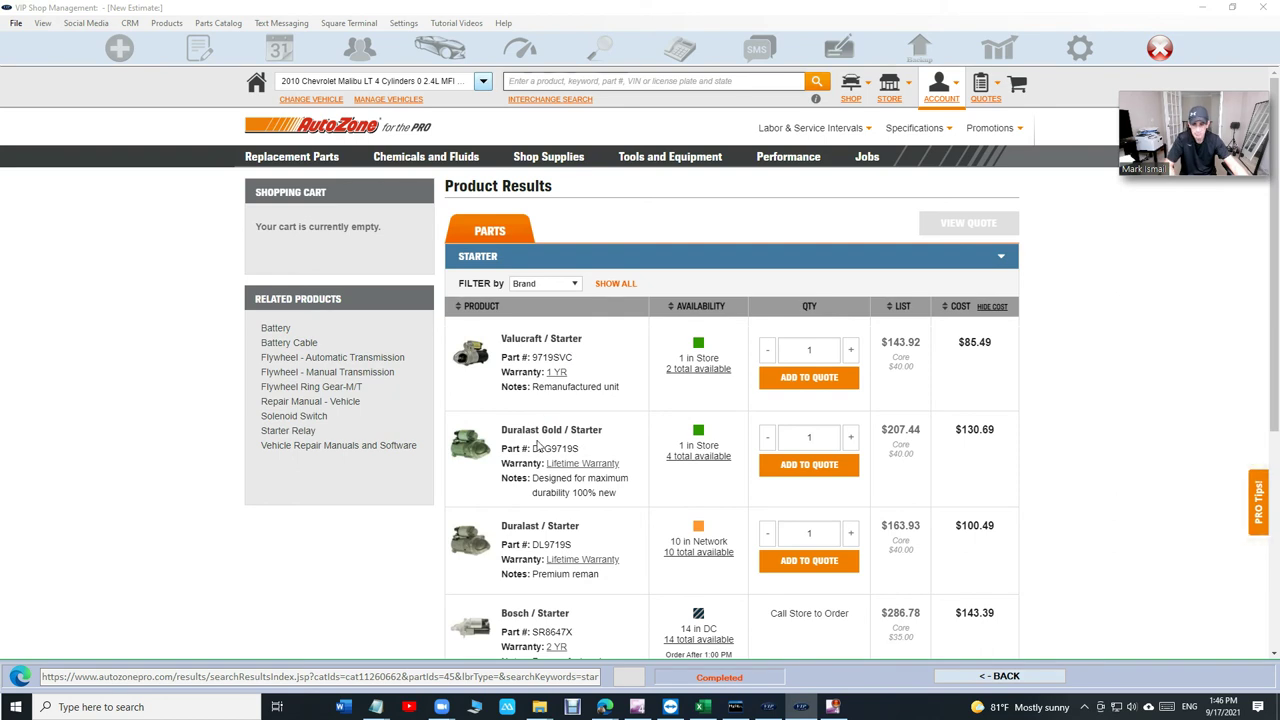
# Add one Duralast Gold starter, part DLG9719S, to the quote and transfer the cart to the estimate.
pyautogui.click(809, 472)
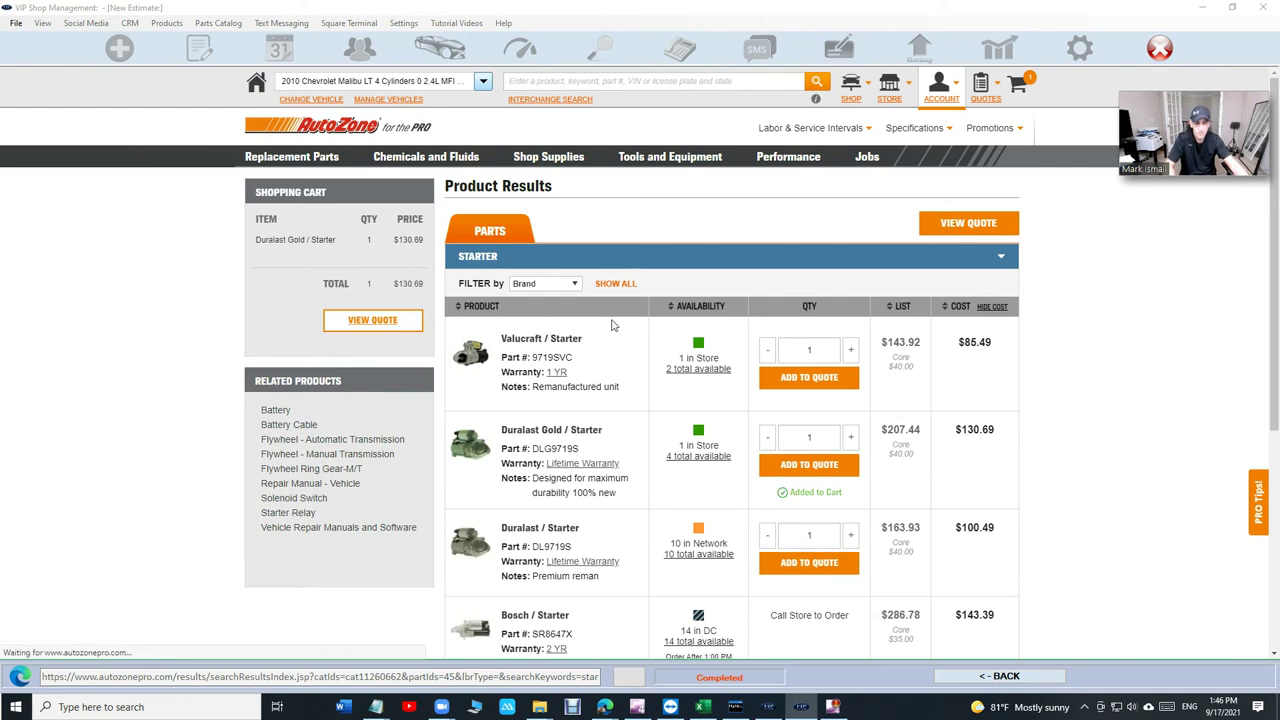
pyautogui.click(398, 320)
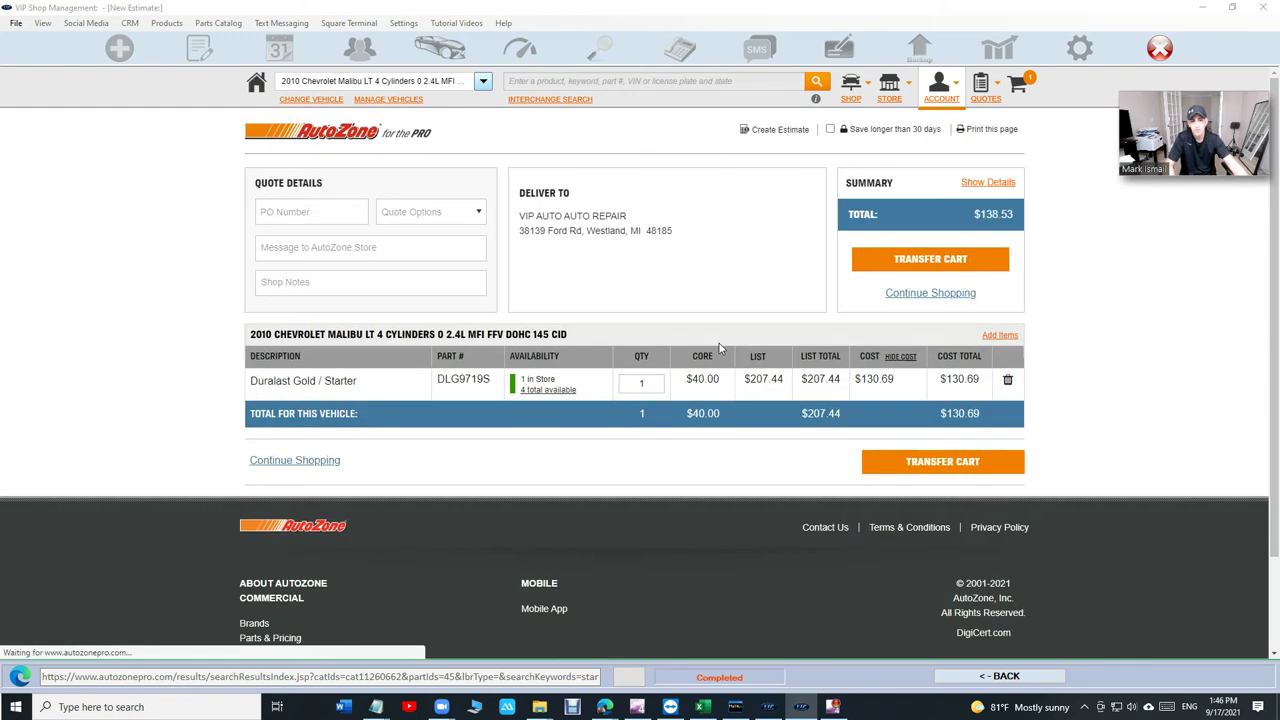
pyautogui.click(929, 465)
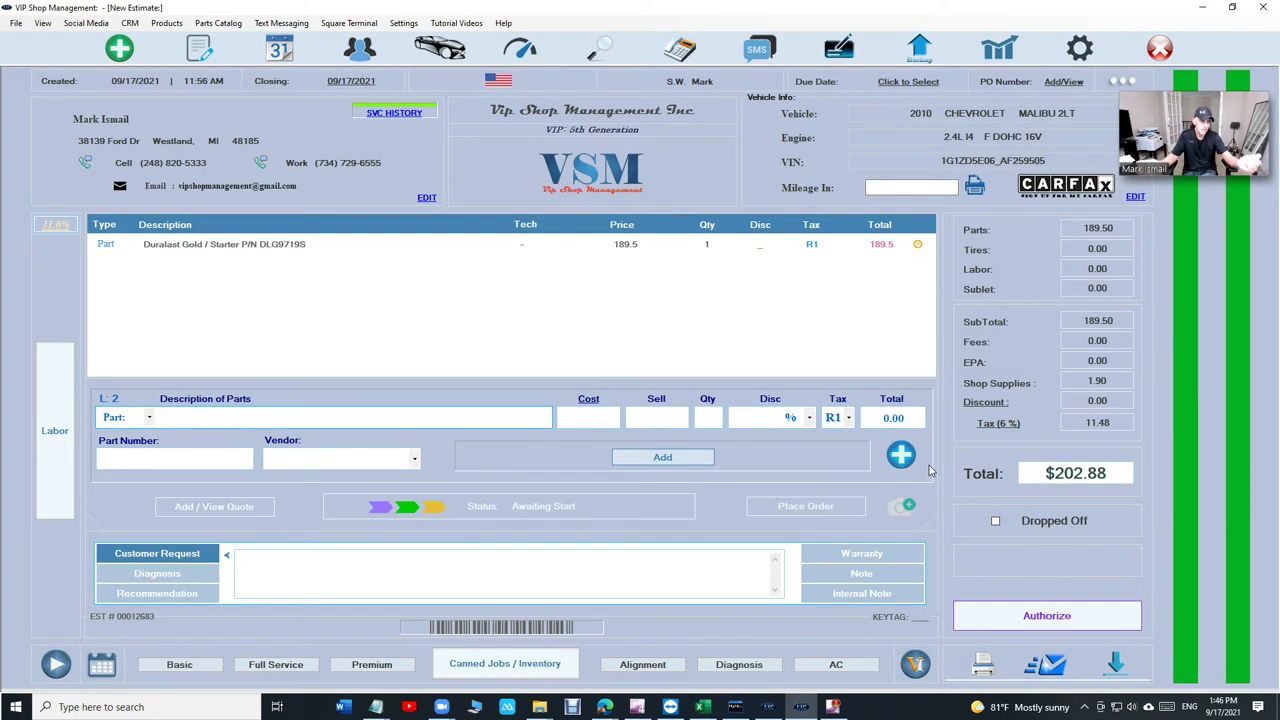
# Open the starter line on the estimate, examine its cost, sell price, part number and vendor, and dismiss it without changes.
pyautogui.doubleClick(697, 250)
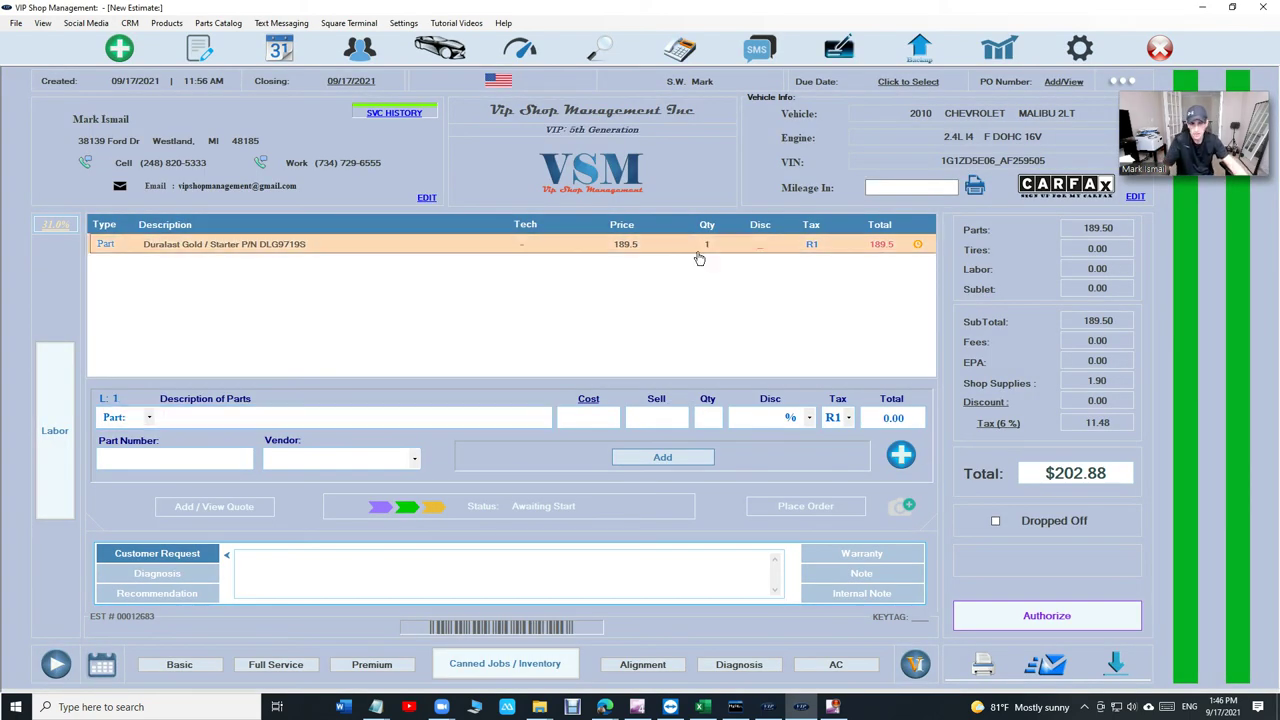
pyautogui.doubleClick(609, 417)
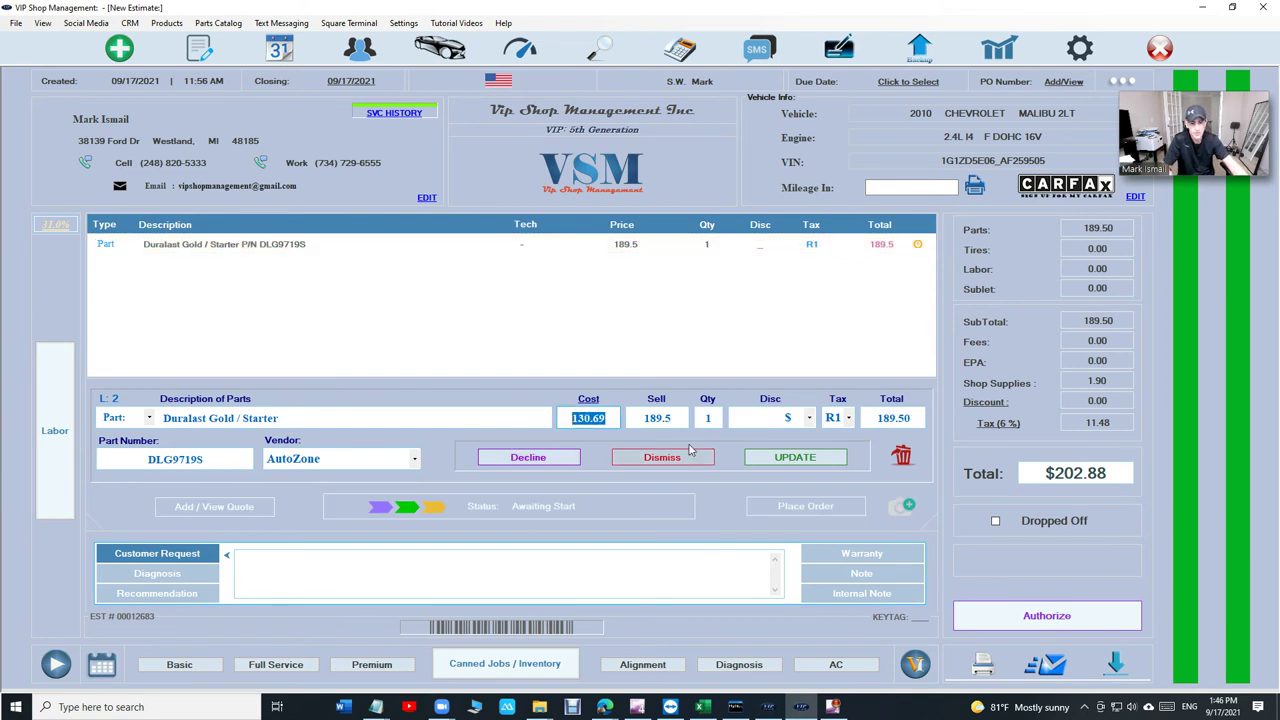
pyautogui.doubleClick(642, 418)
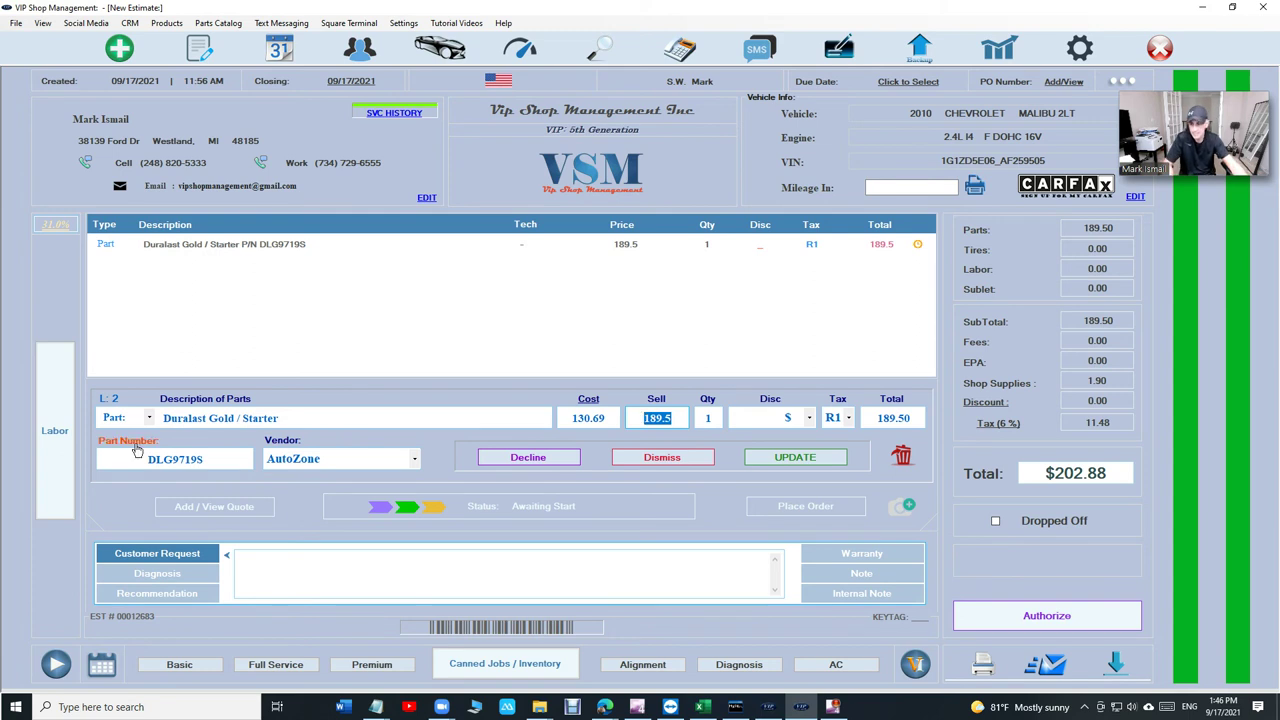
pyautogui.moveTo(209, 462); pyautogui.dragTo(100, 455)
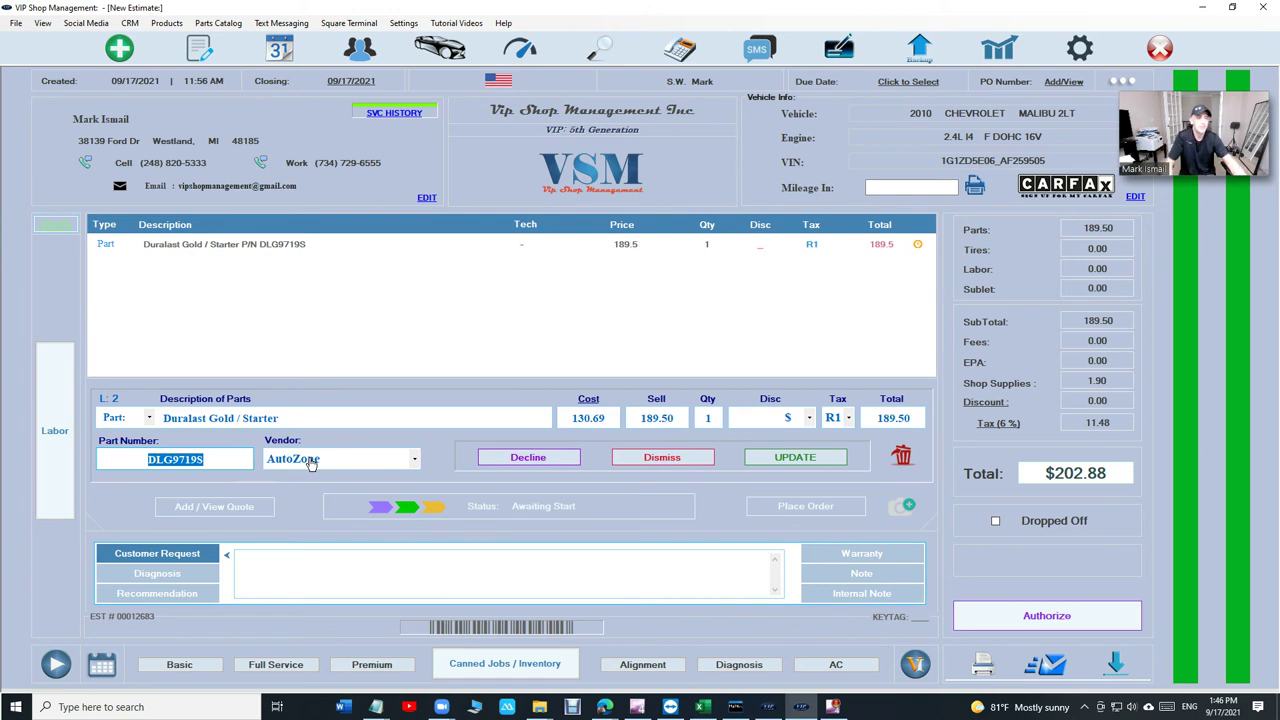
pyautogui.click(645, 460)
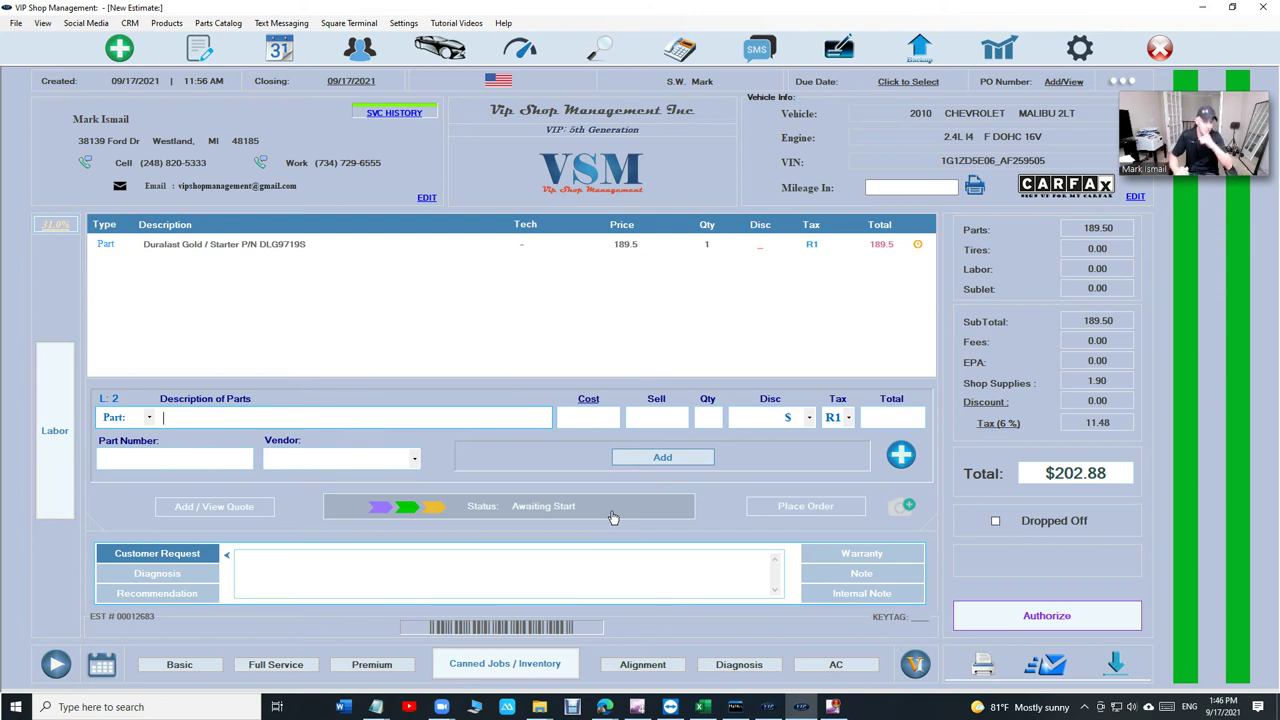
# Add a "Starter - Replace" labor line to the estimate with a rate of 100 and a quantity of 2.6.
pyautogui.click(55, 430)
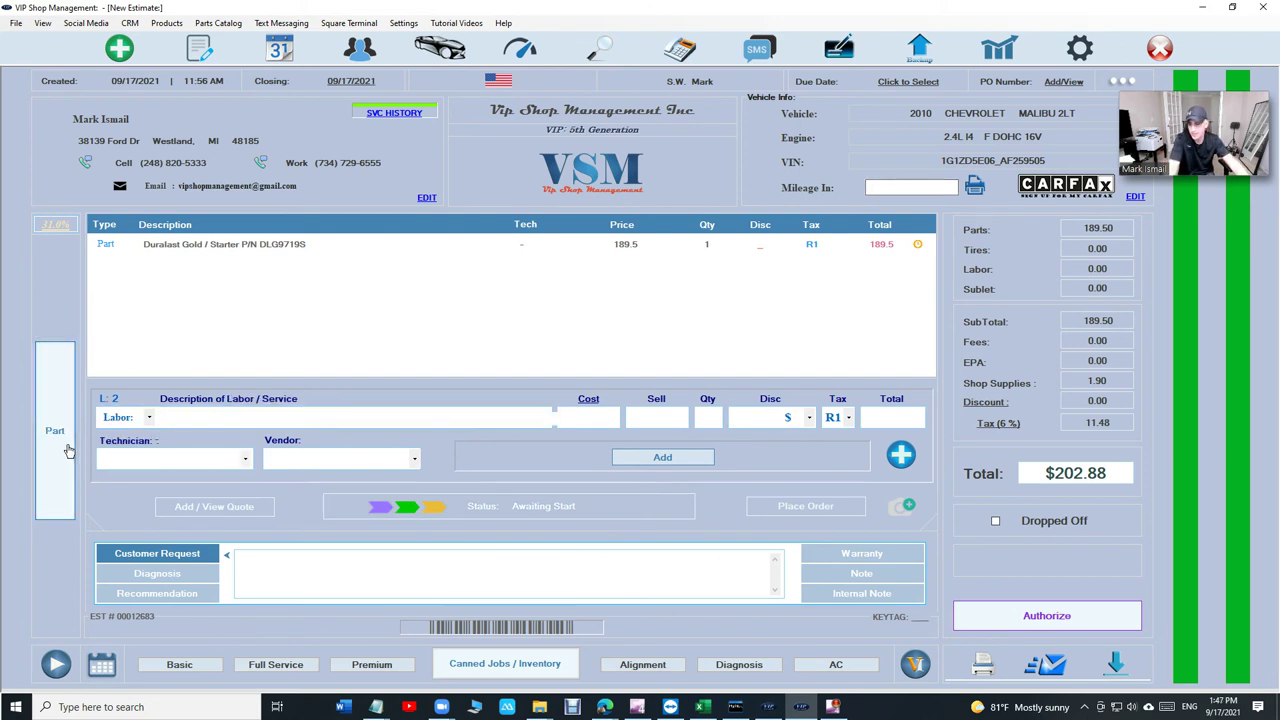
pyautogui.write('star')
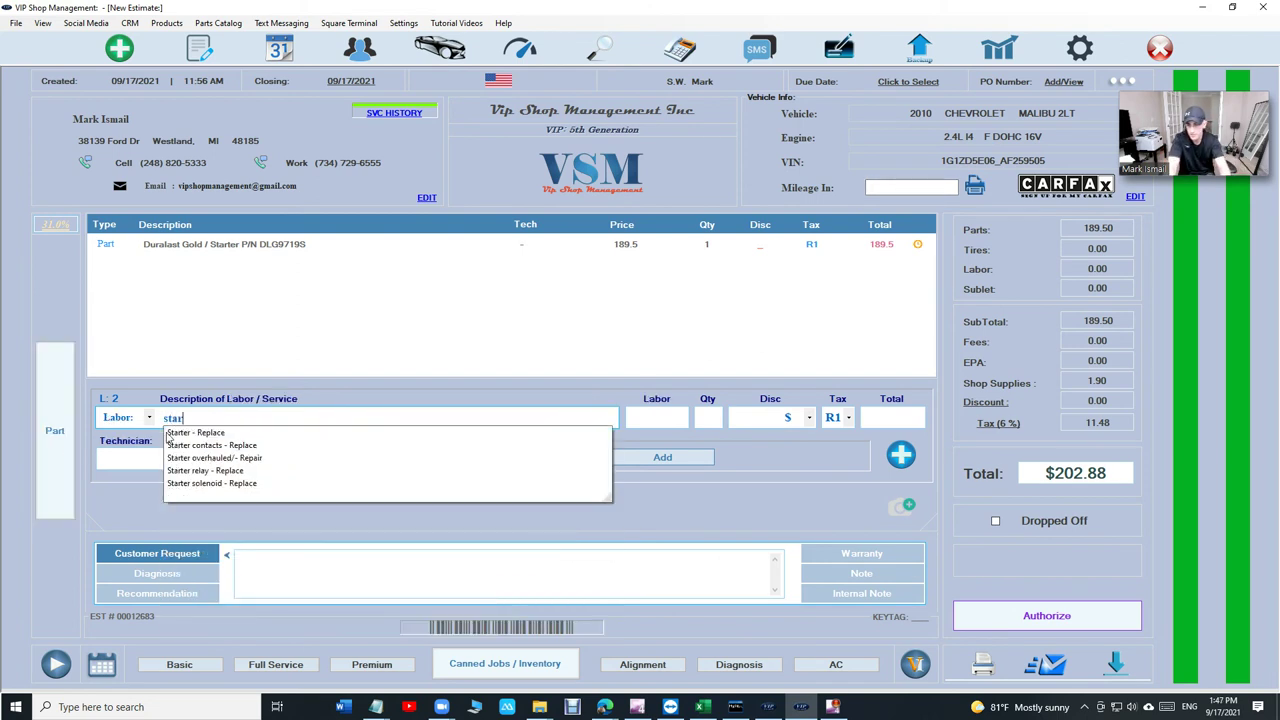
pyautogui.click(168, 432)
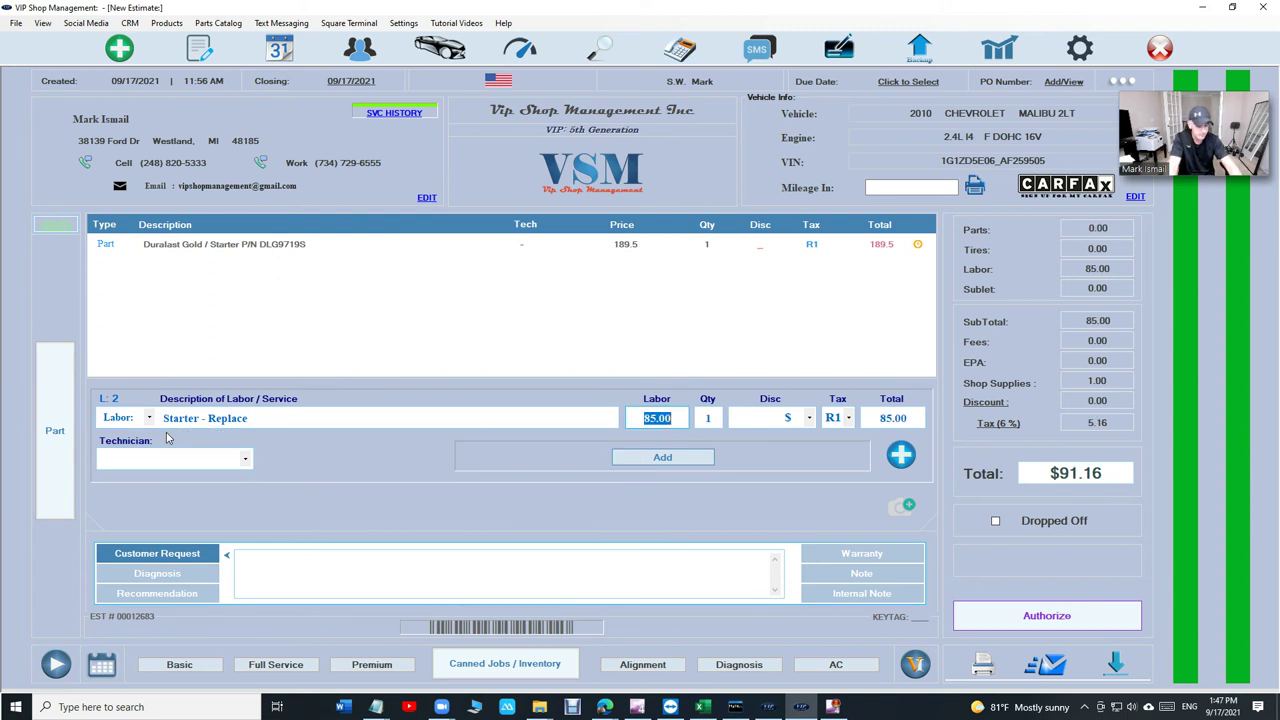
pyautogui.write('2.6')
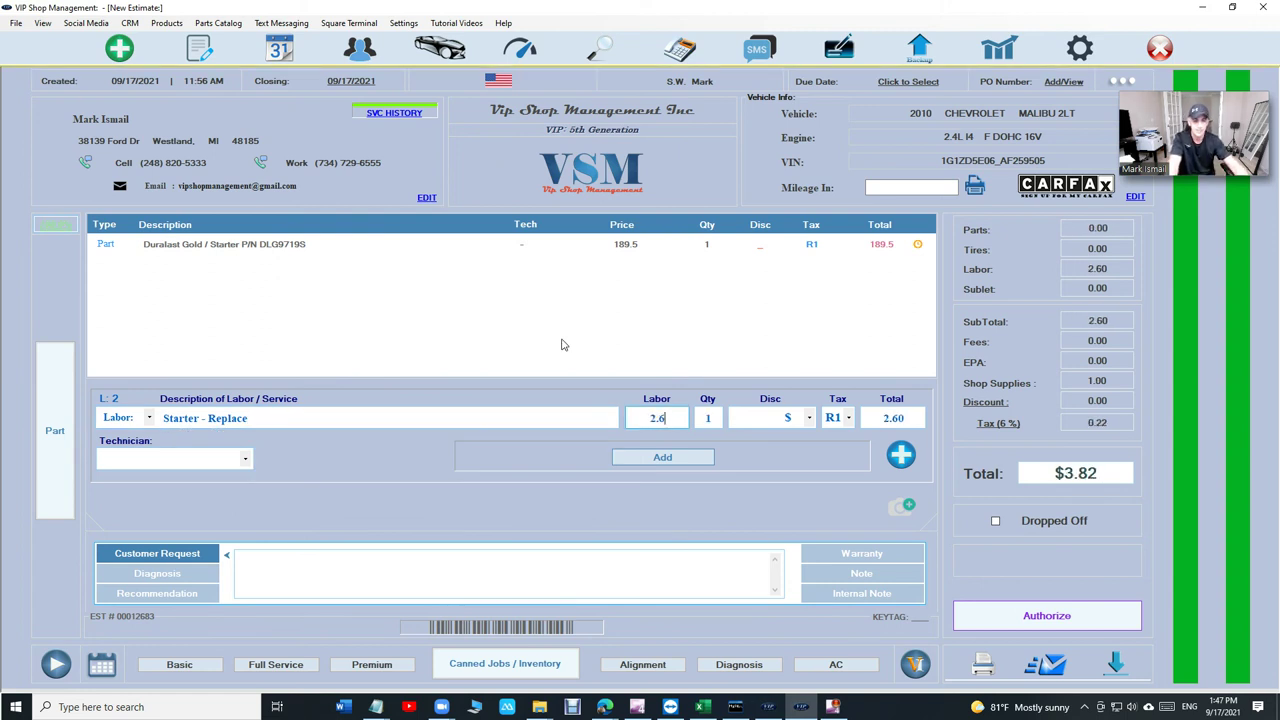
pyautogui.press('BackSpace')
pyautogui.press('BackSpace')
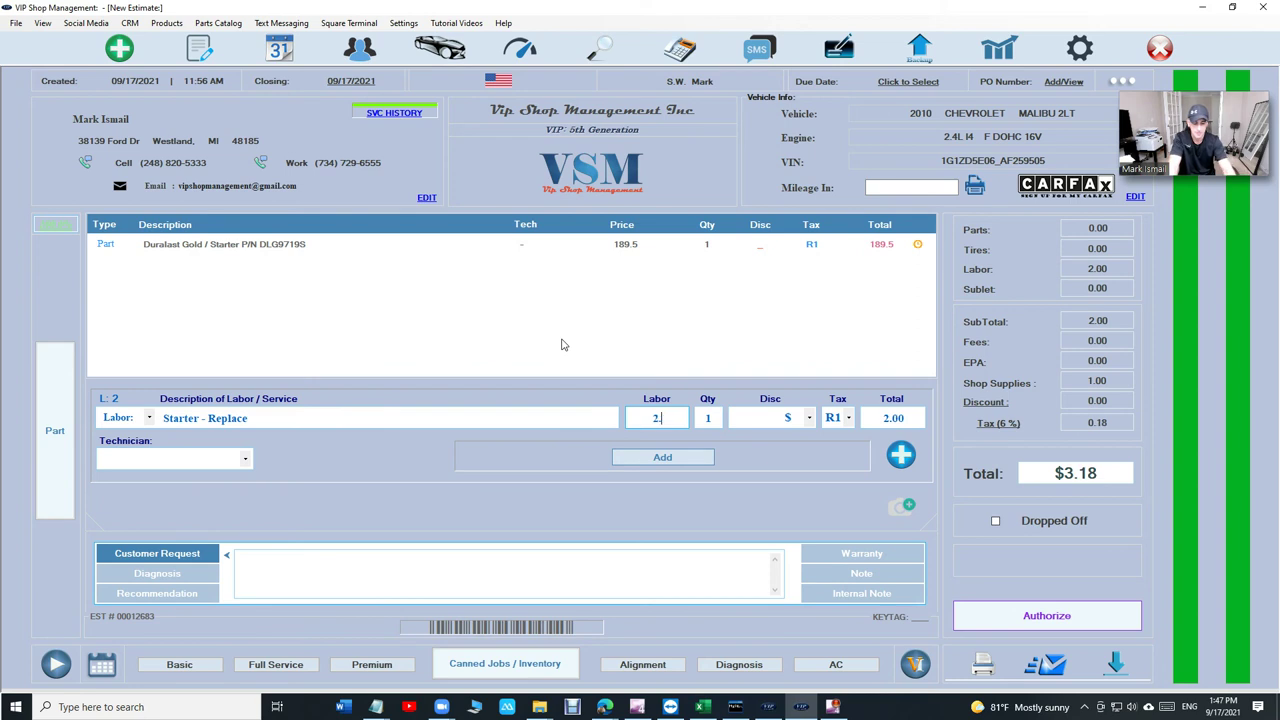
pyautogui.press('BackSpace')
pyautogui.write('100')
pyautogui.press('Tab')
pyautogui.write('2')
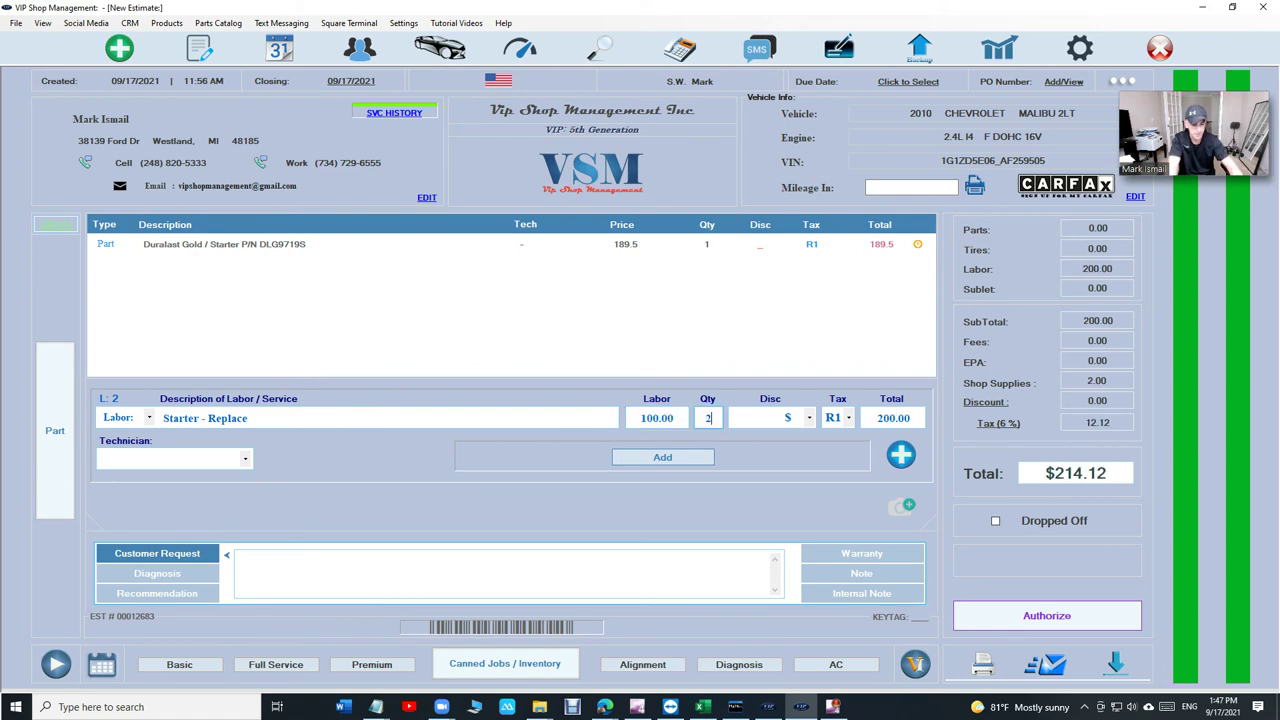
pyautogui.write('.6')
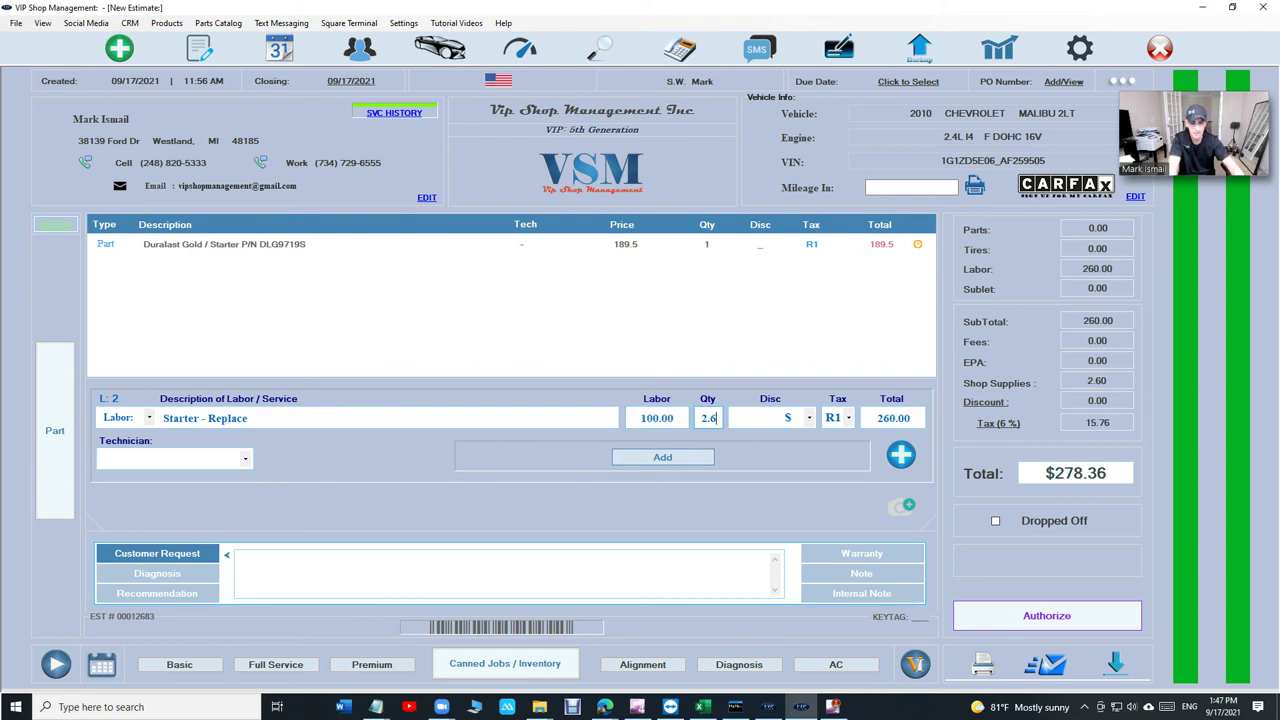
pyautogui.click(677, 458)
# Enter 154555 as the vehicle's mileage and authorize the estimate as IN PERSON.
pyautogui.click(917, 189)
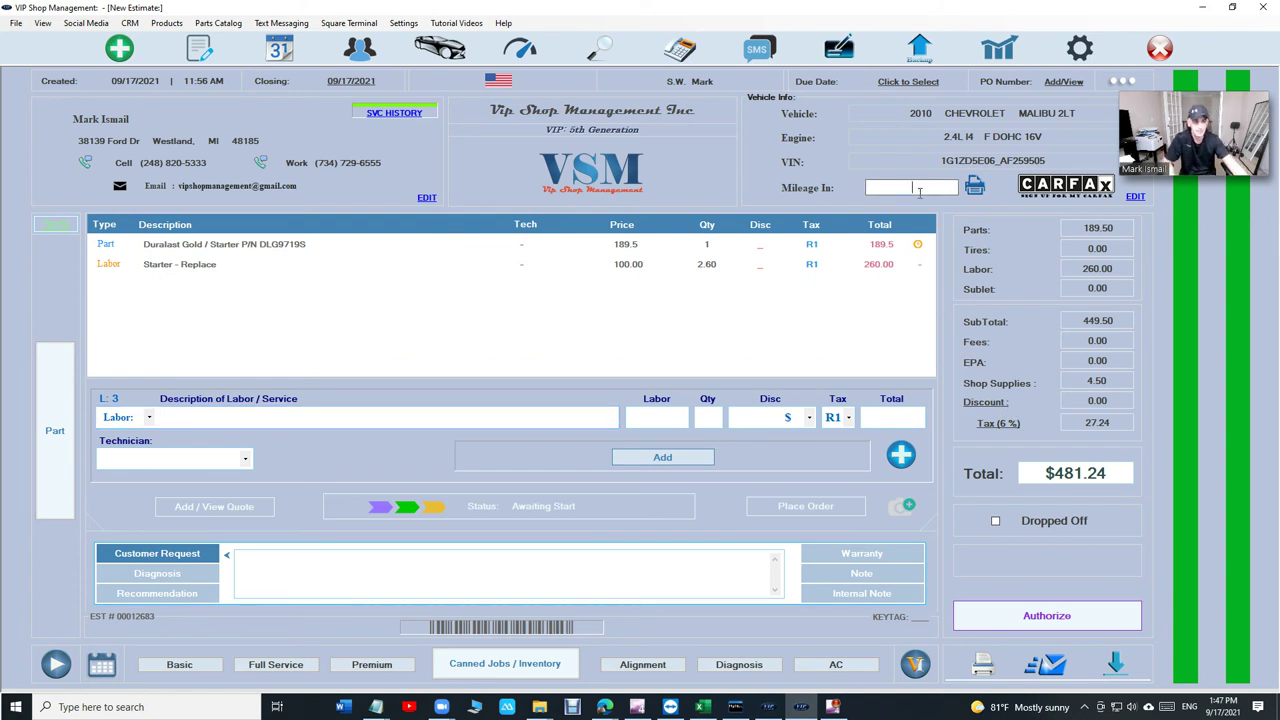
pyautogui.write('154555')
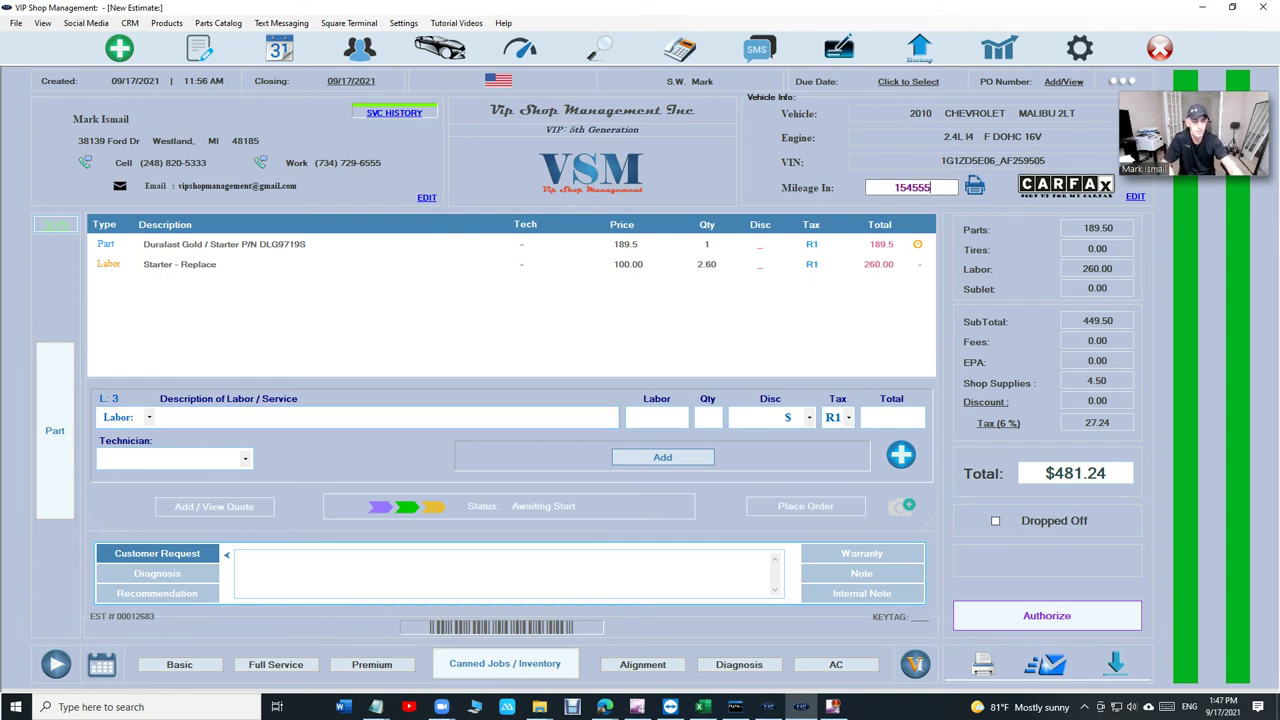
pyautogui.press('Return')
pyautogui.click(1036, 617)
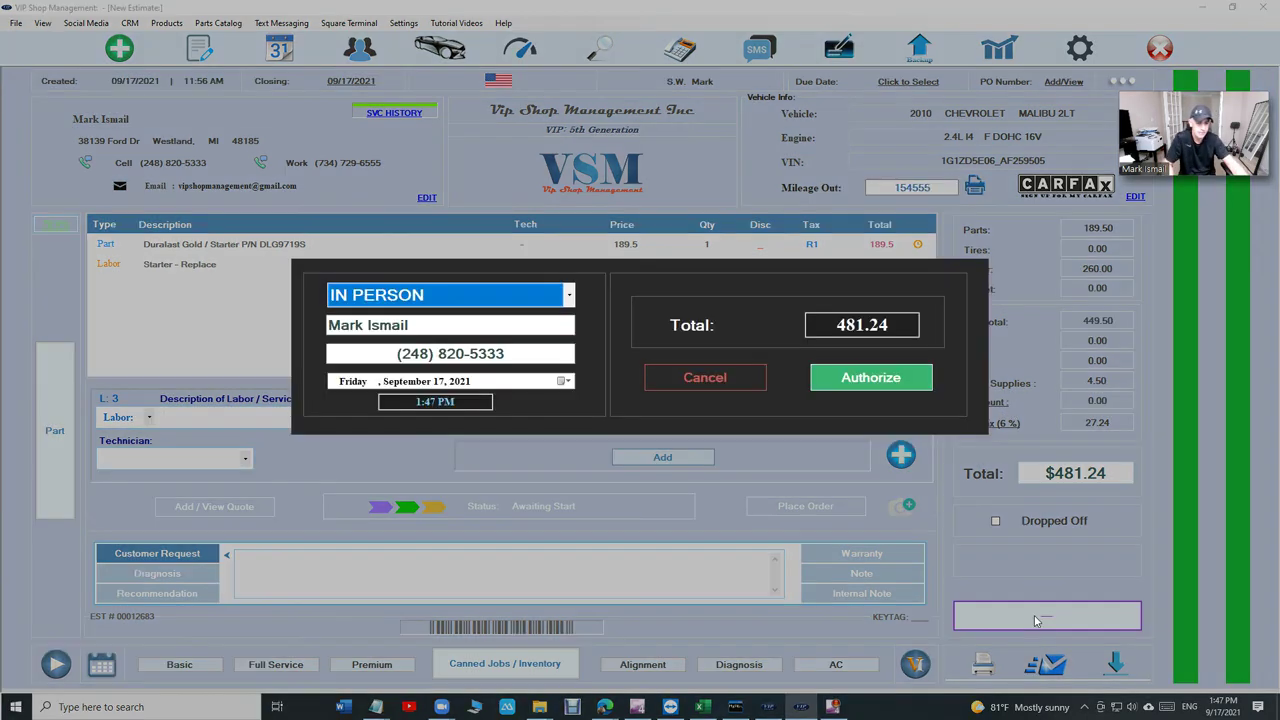
pyautogui.click(835, 380)
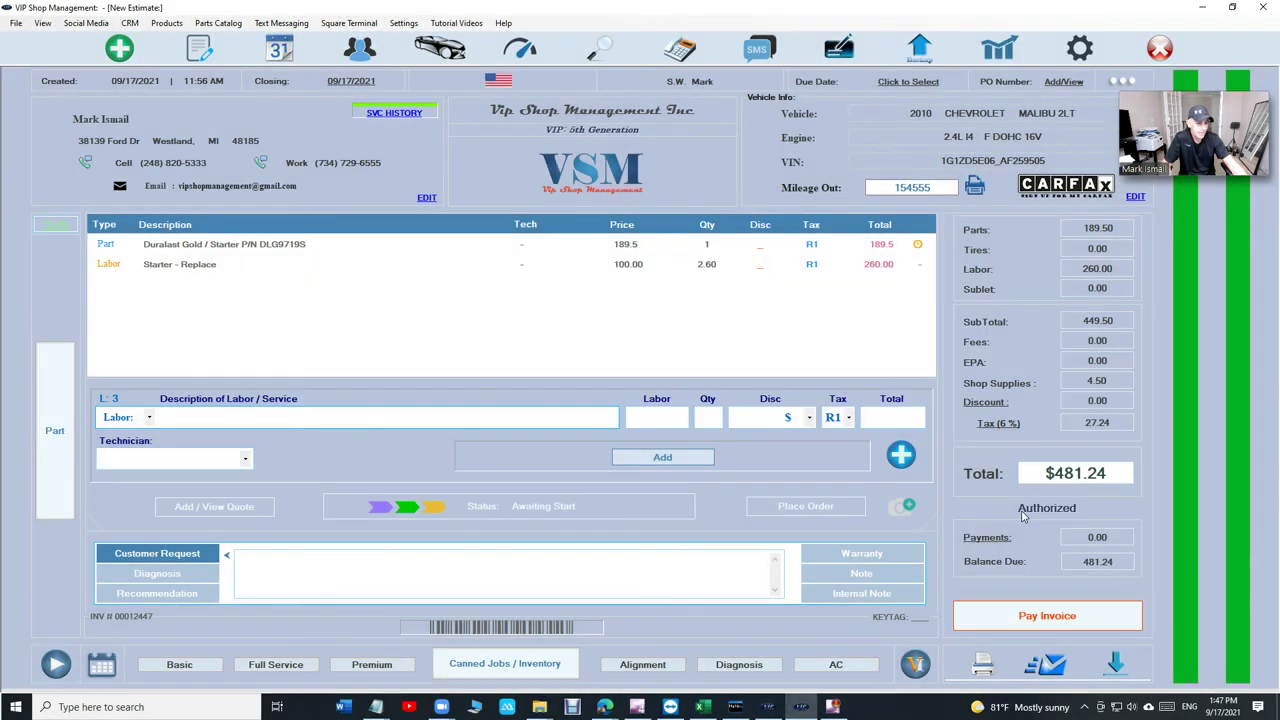
# Show the in-progress invoices in the workflow and open the 2010 Chevrolet Malibu 2LT invoice.
pyautogui.click(199, 50)
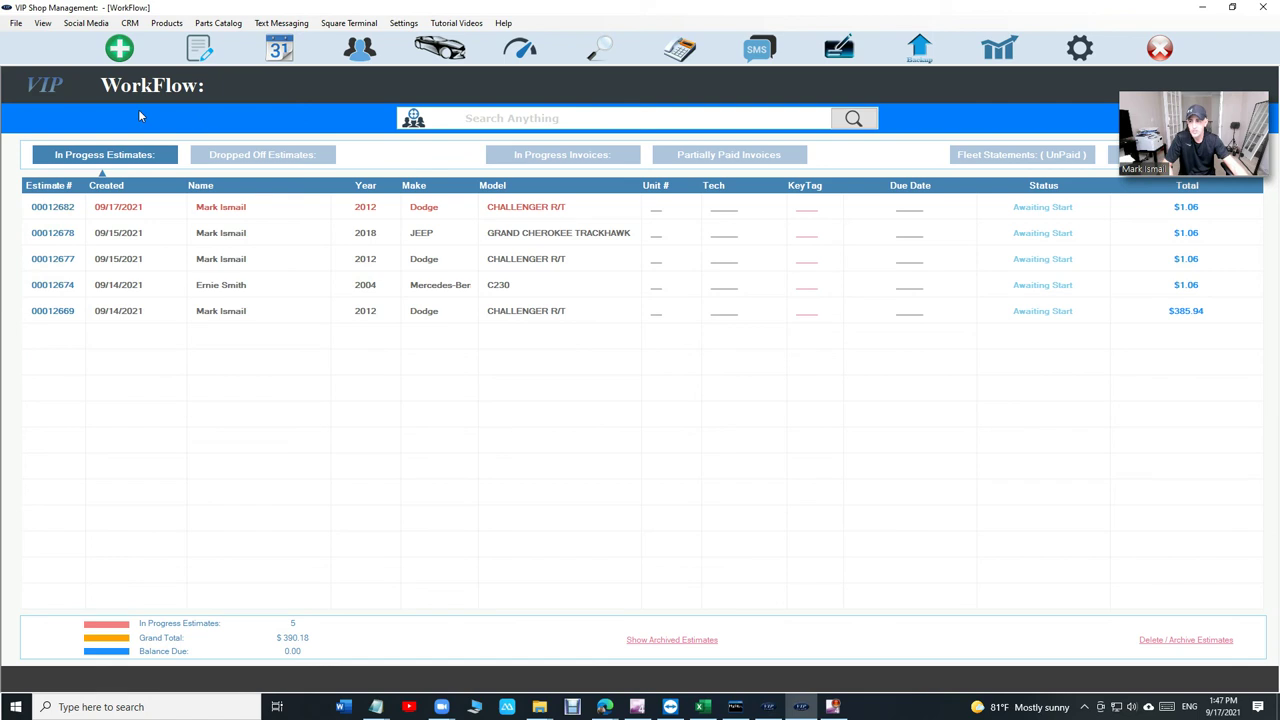
pyautogui.click(597, 156)
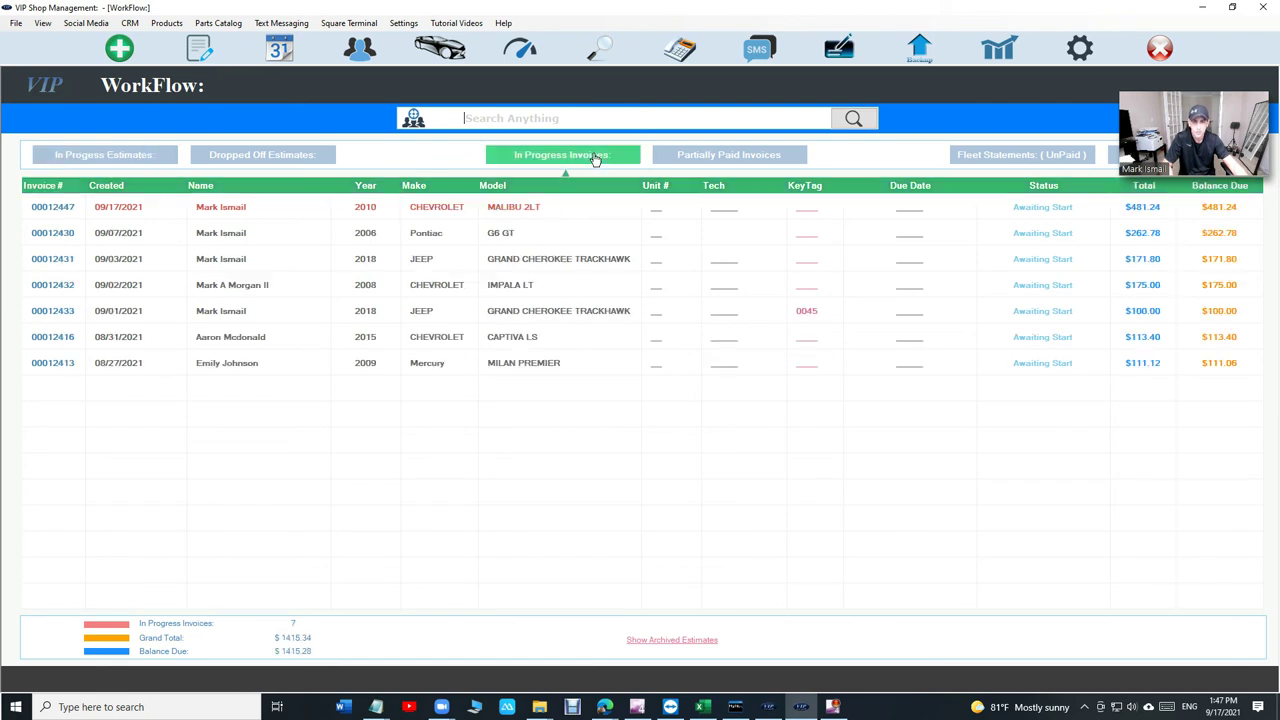
pyautogui.doubleClick(566, 209)
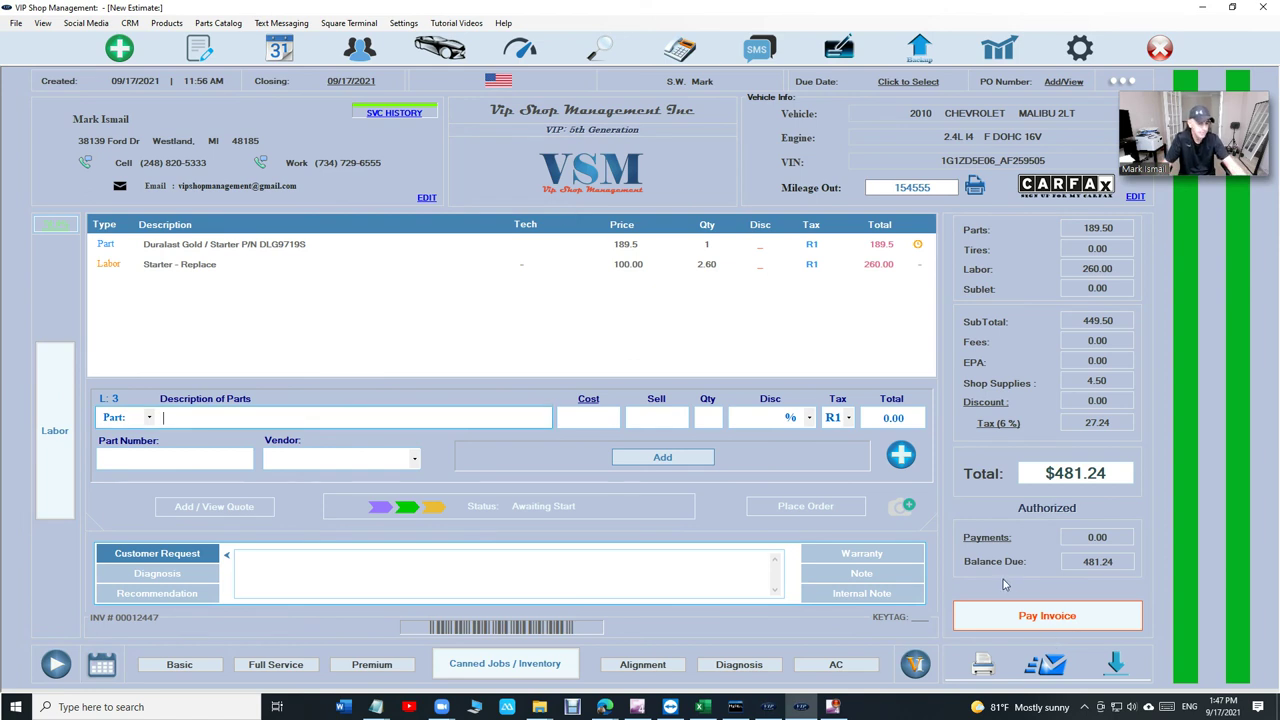
# Pay the full 481.24 balance of the Malibu starter invoice in cash.
pyautogui.click(1028, 610)
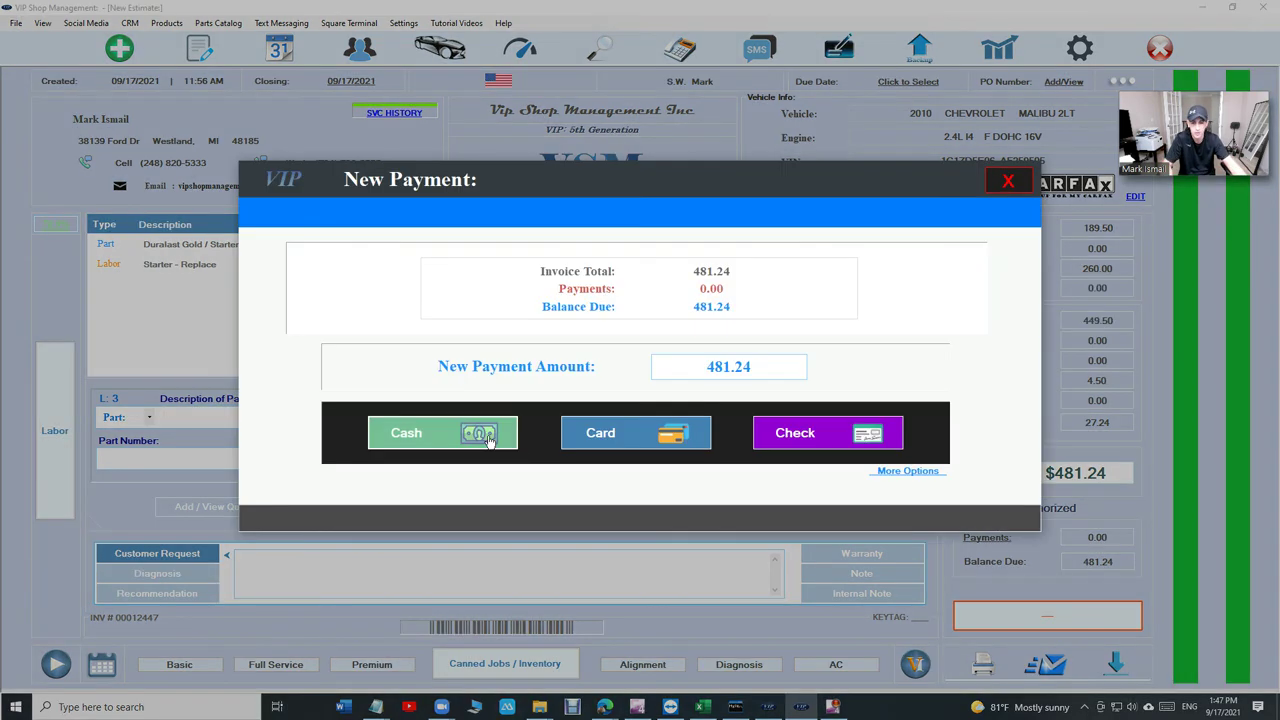
pyautogui.click(480, 430)
pyautogui.click(800, 449)
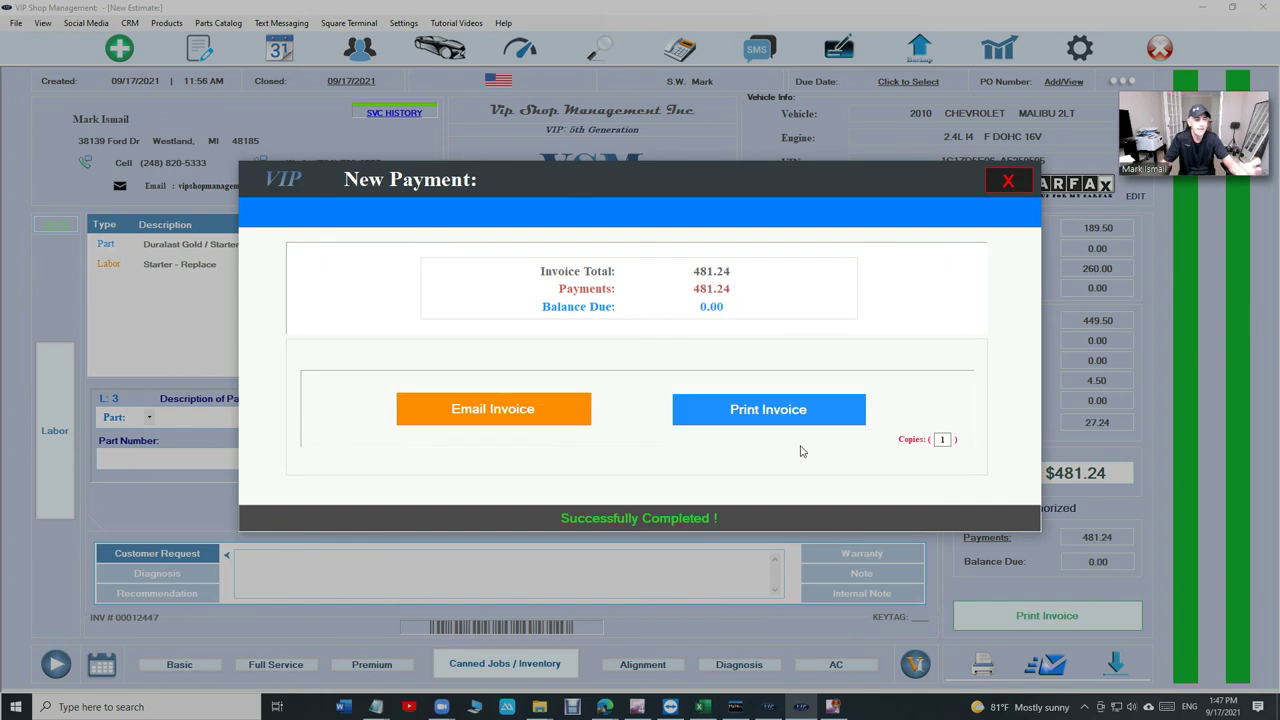
# Close the completed payment dialog and list the in-progress invoices in the workflow.
pyautogui.click(1006, 182)
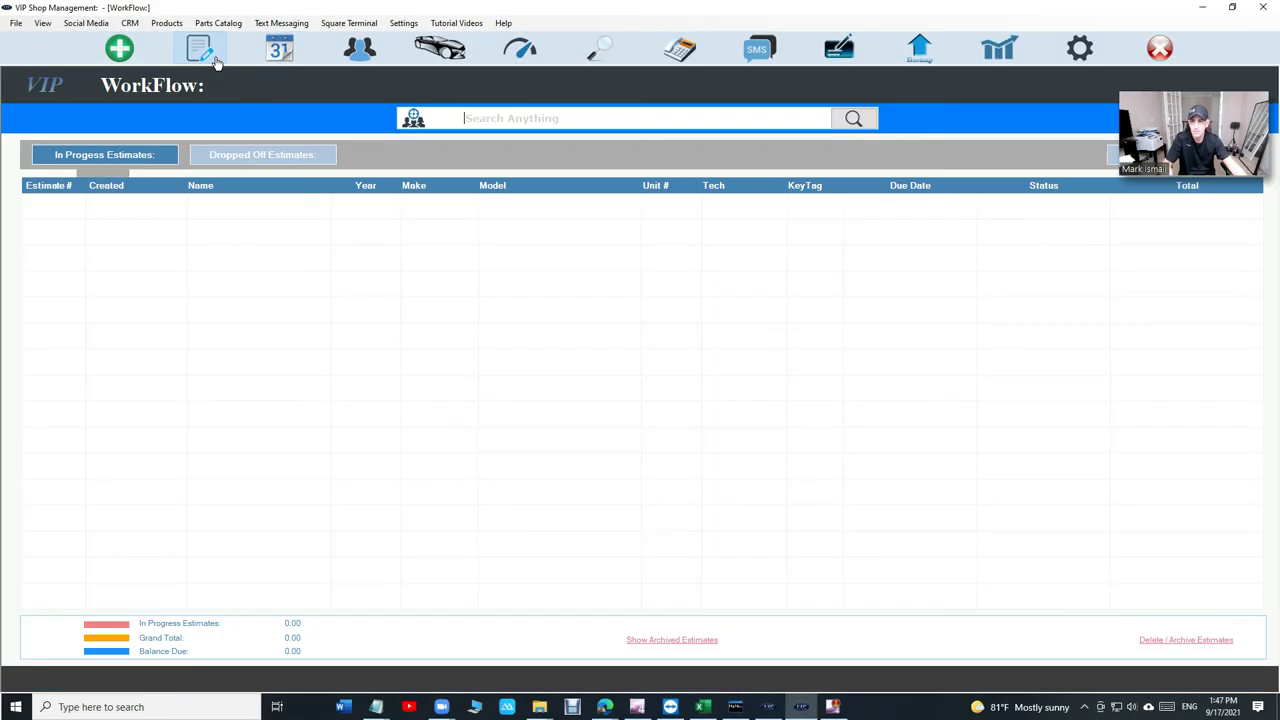
pyautogui.click(200, 50)
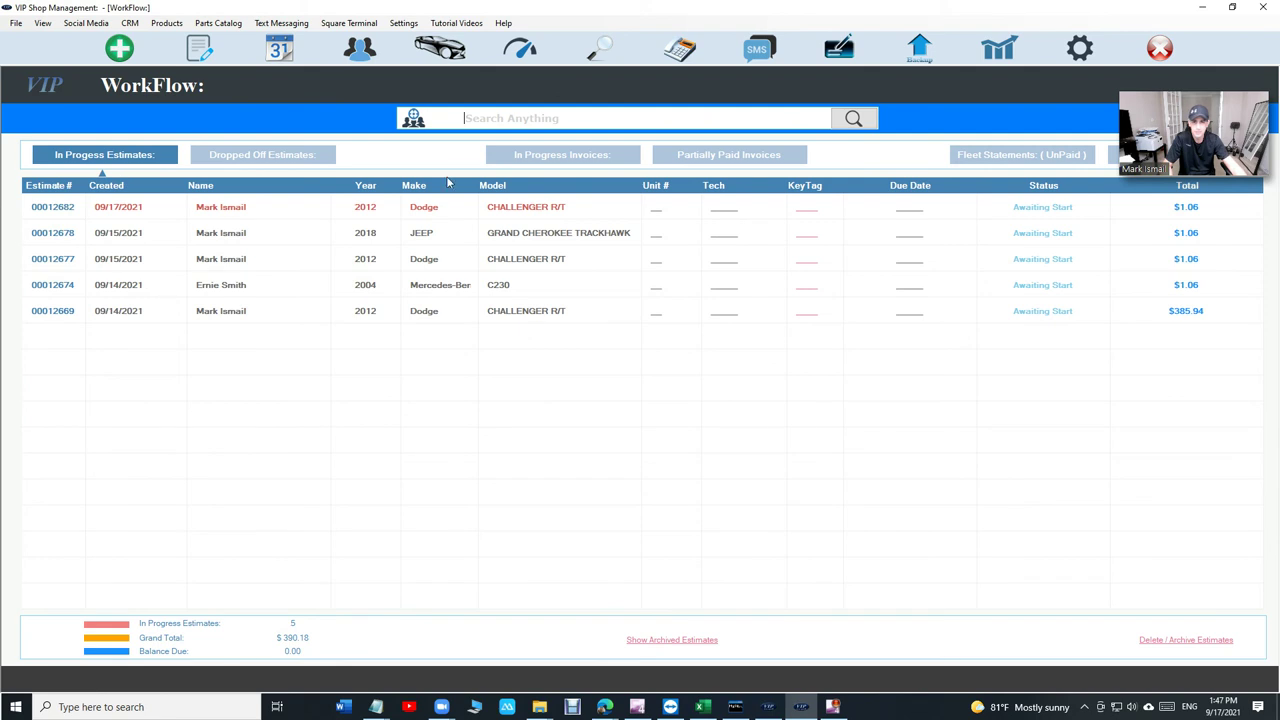
pyautogui.click(535, 159)
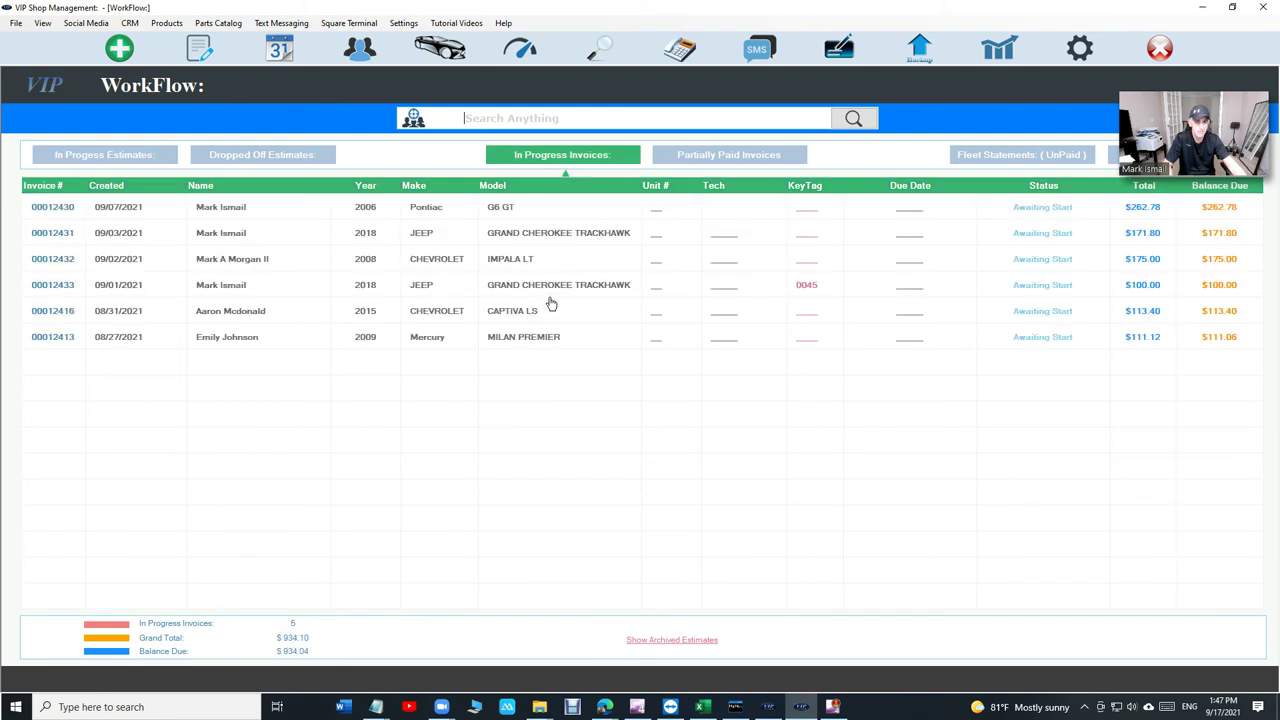
# Open the daily sales report for Friday, September 17, 2021 from the management reports.
pyautogui.click(995, 48)
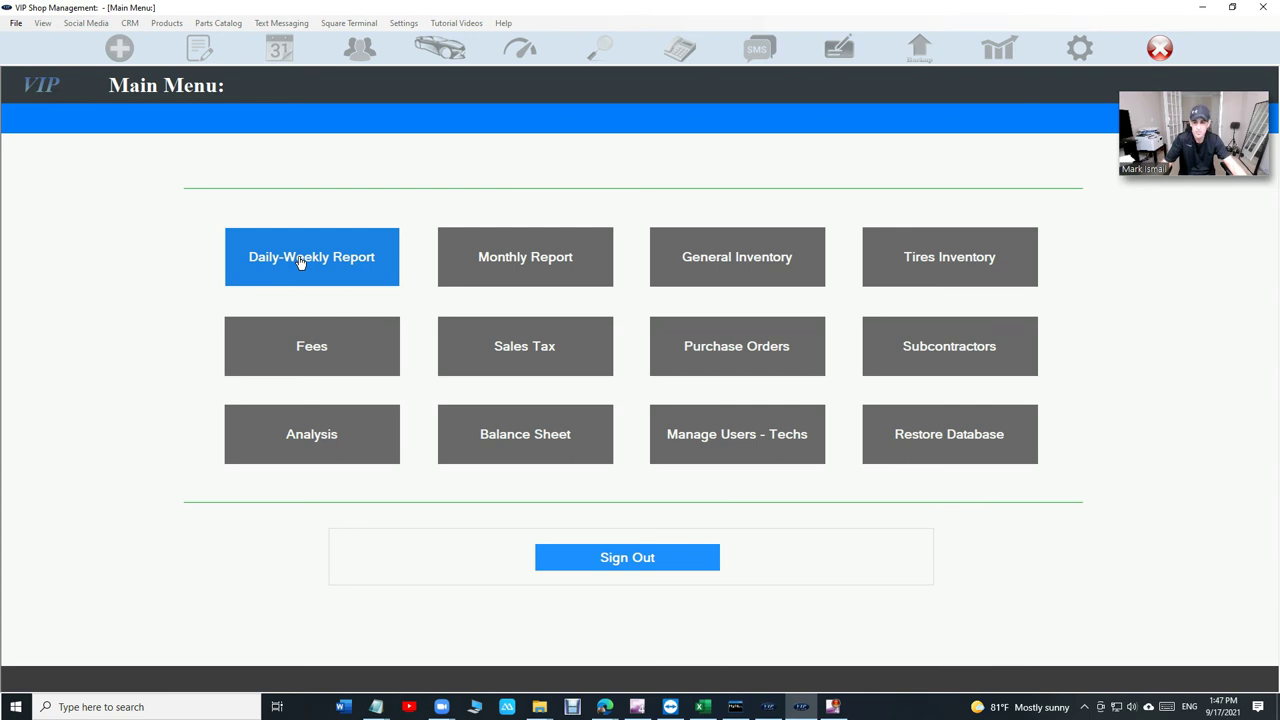
pyautogui.click(304, 267)
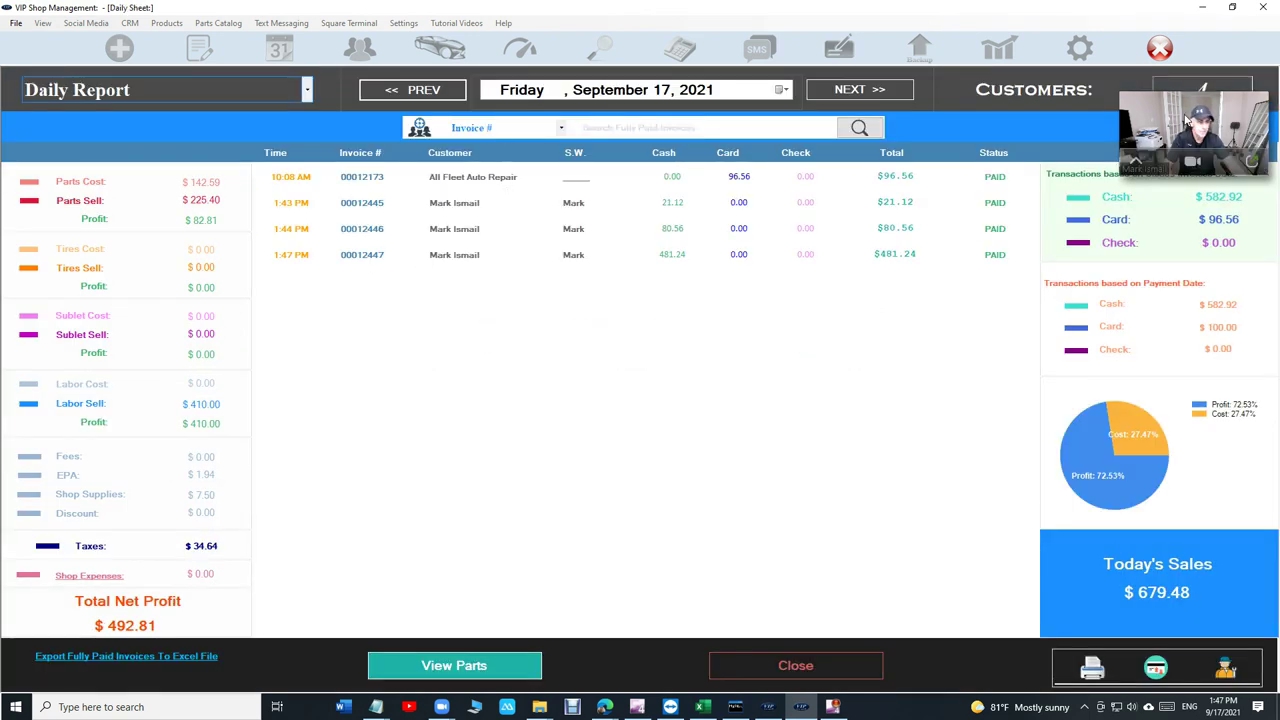
pyautogui.moveTo(1185, 120); pyautogui.dragTo(988, 34)
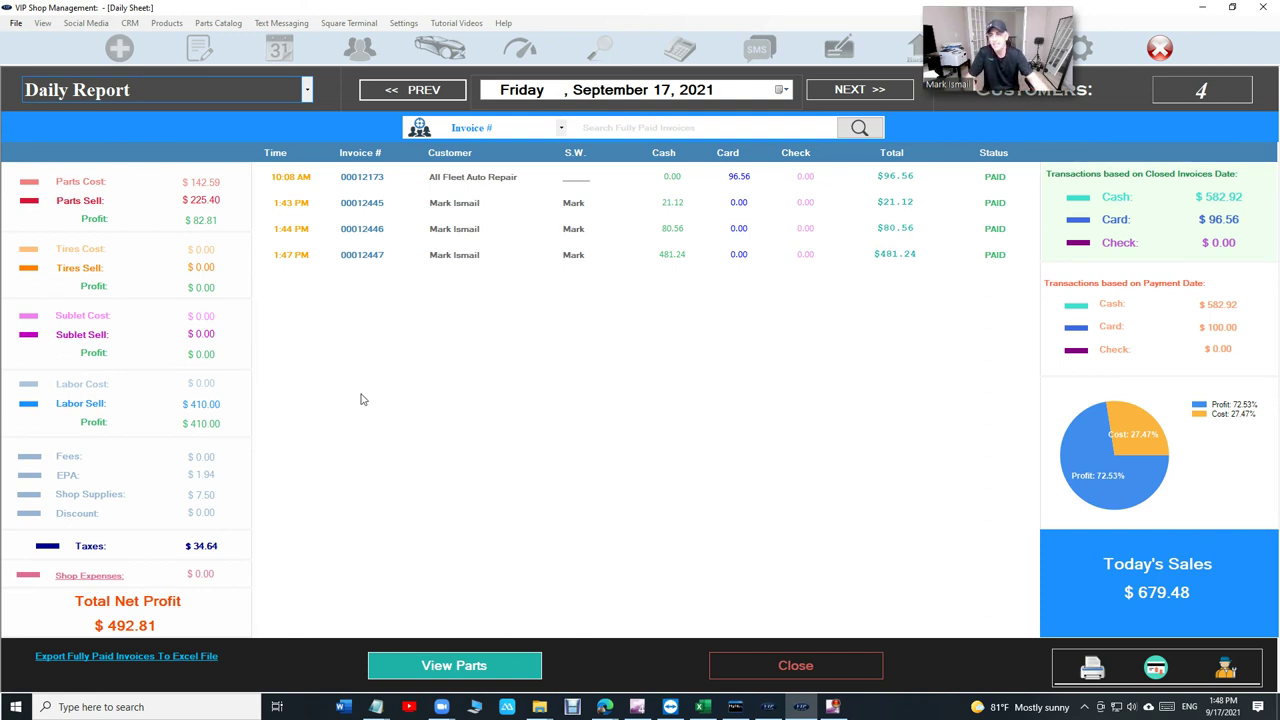
# View the sales report by week and by month, going back to August 2021, and close it.
pyautogui.click(185, 90)
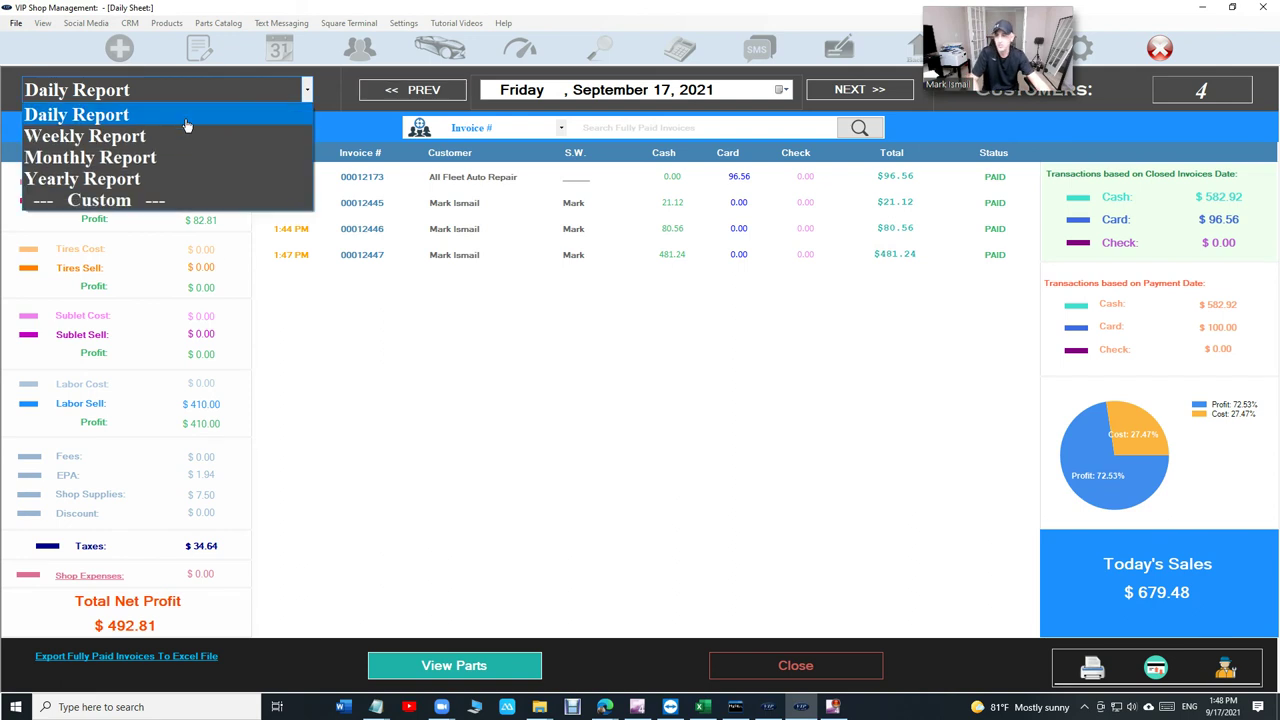
pyautogui.click(187, 134)
pyautogui.click(194, 100)
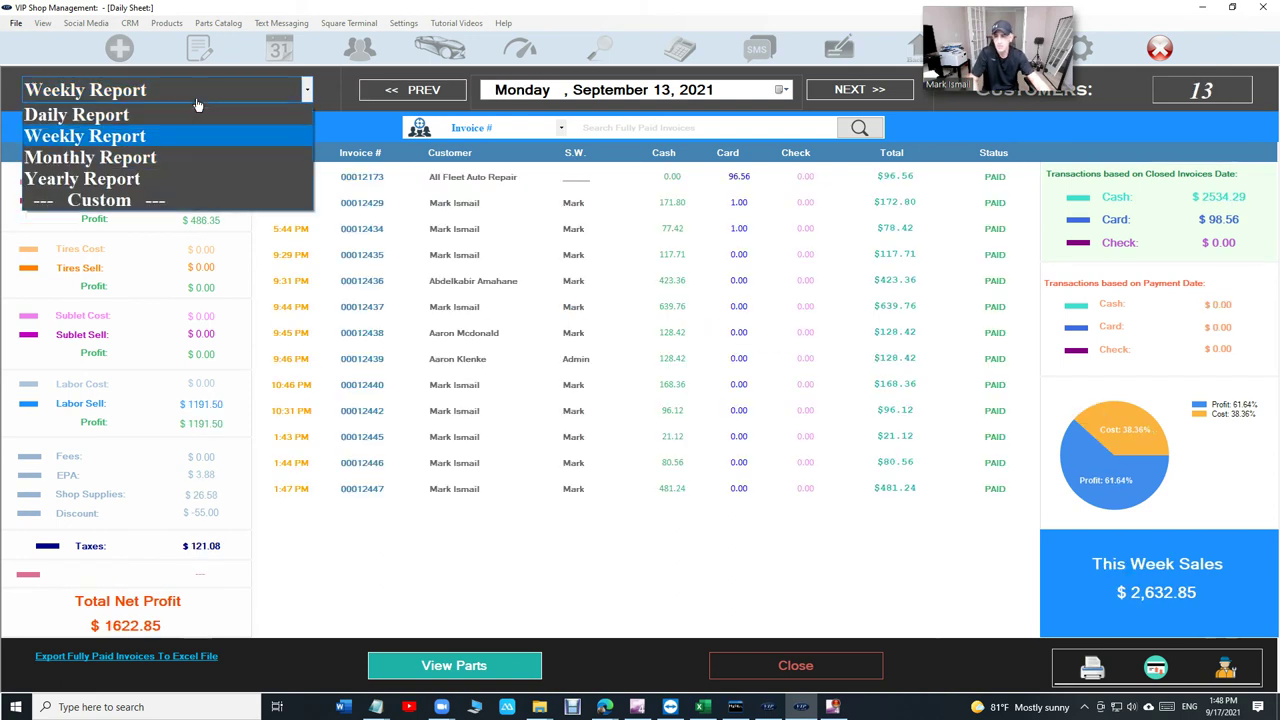
pyautogui.click(180, 156)
pyautogui.scroll(-3, 566, 280)
pyautogui.scroll(3, 566, 300)
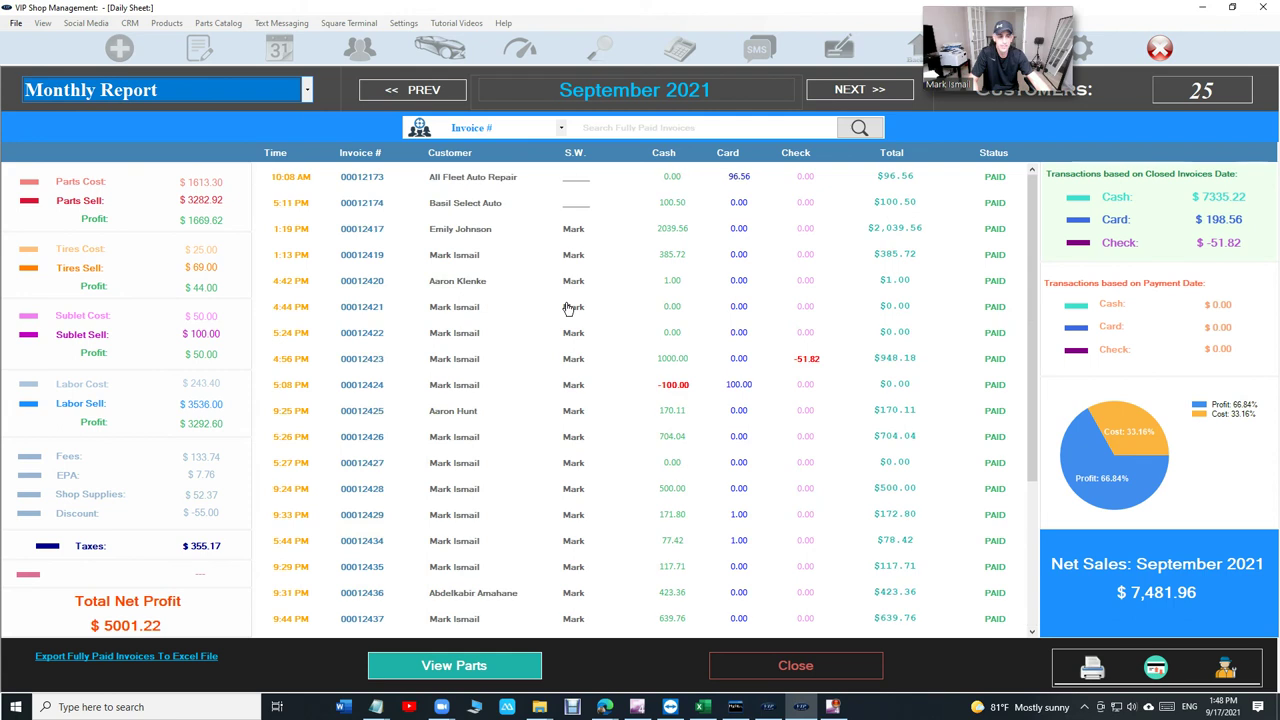
pyautogui.click(446, 92)
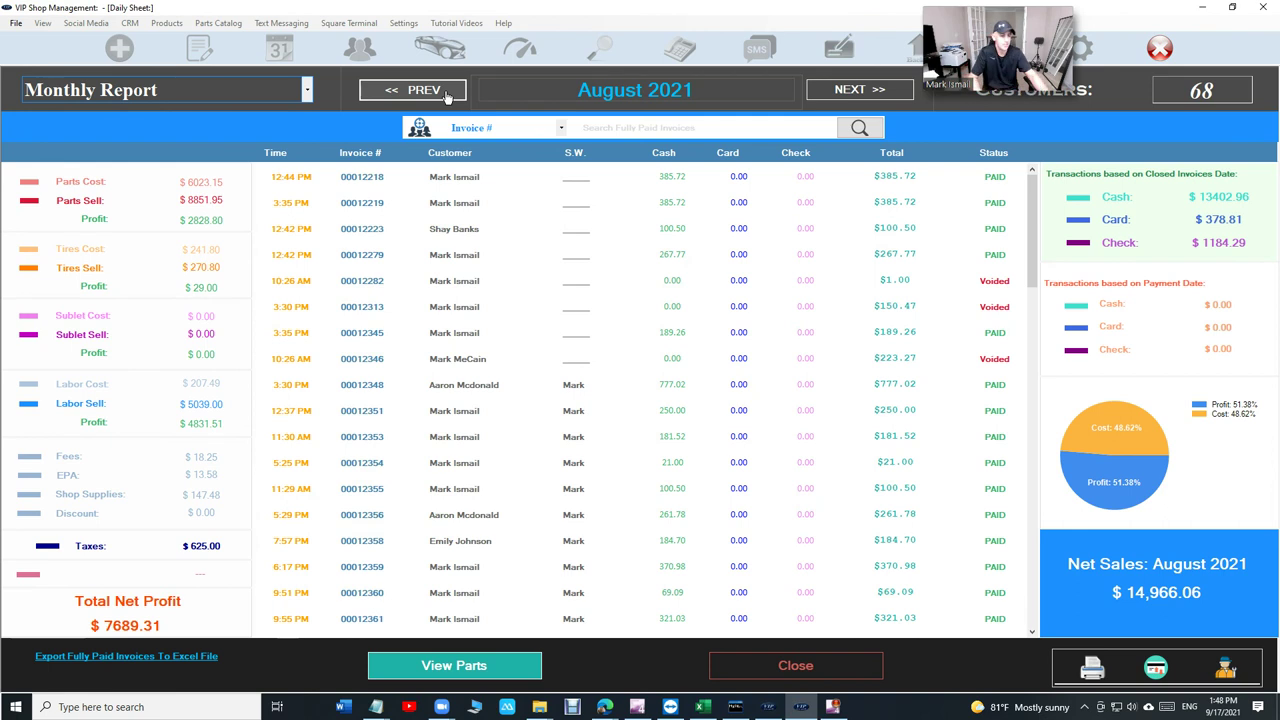
pyautogui.click(836, 675)
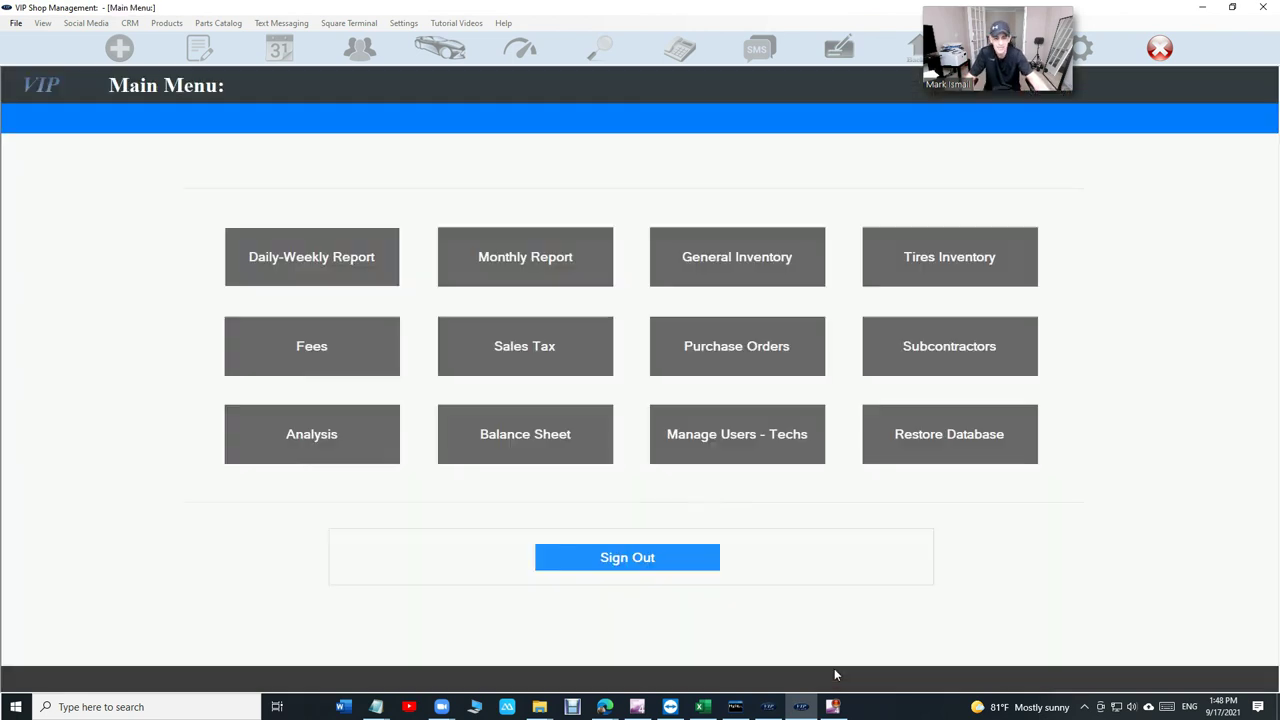
# Show the 2021 monthly sales report as a line chart, close it and sign out of the management menu.
pyautogui.click(583, 337)
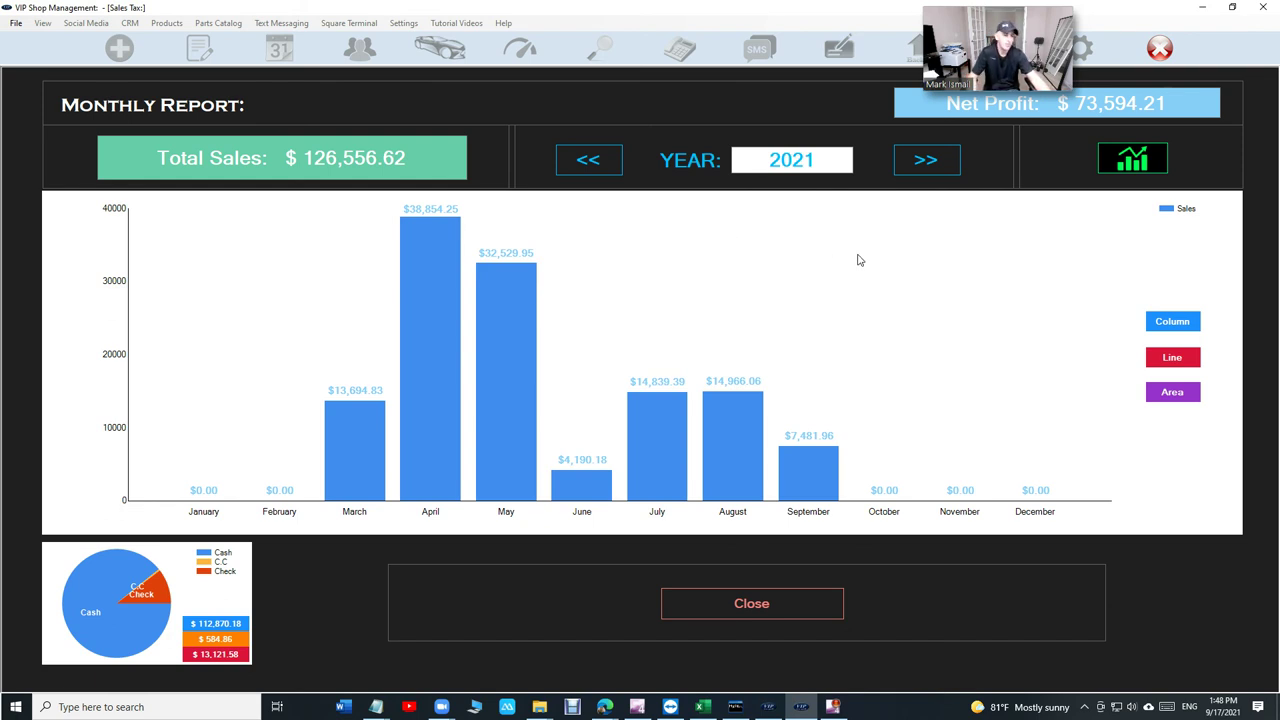
pyautogui.click(1168, 357)
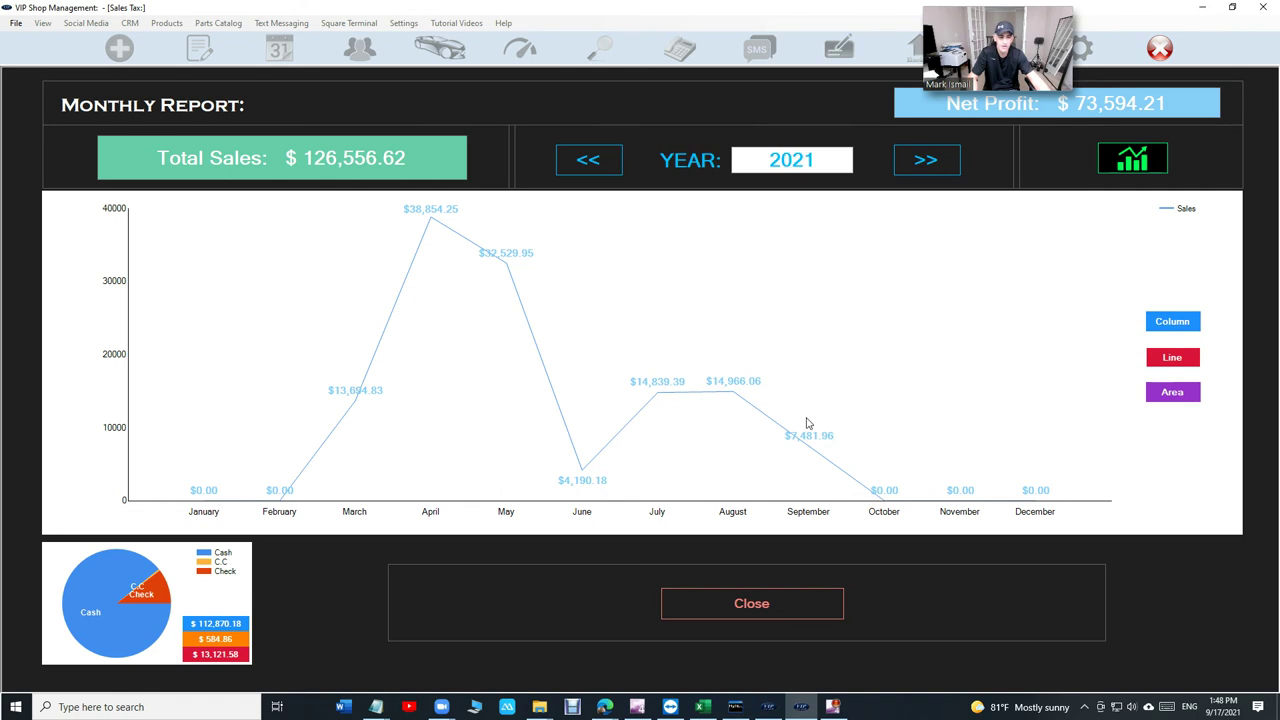
pyautogui.click(783, 603)
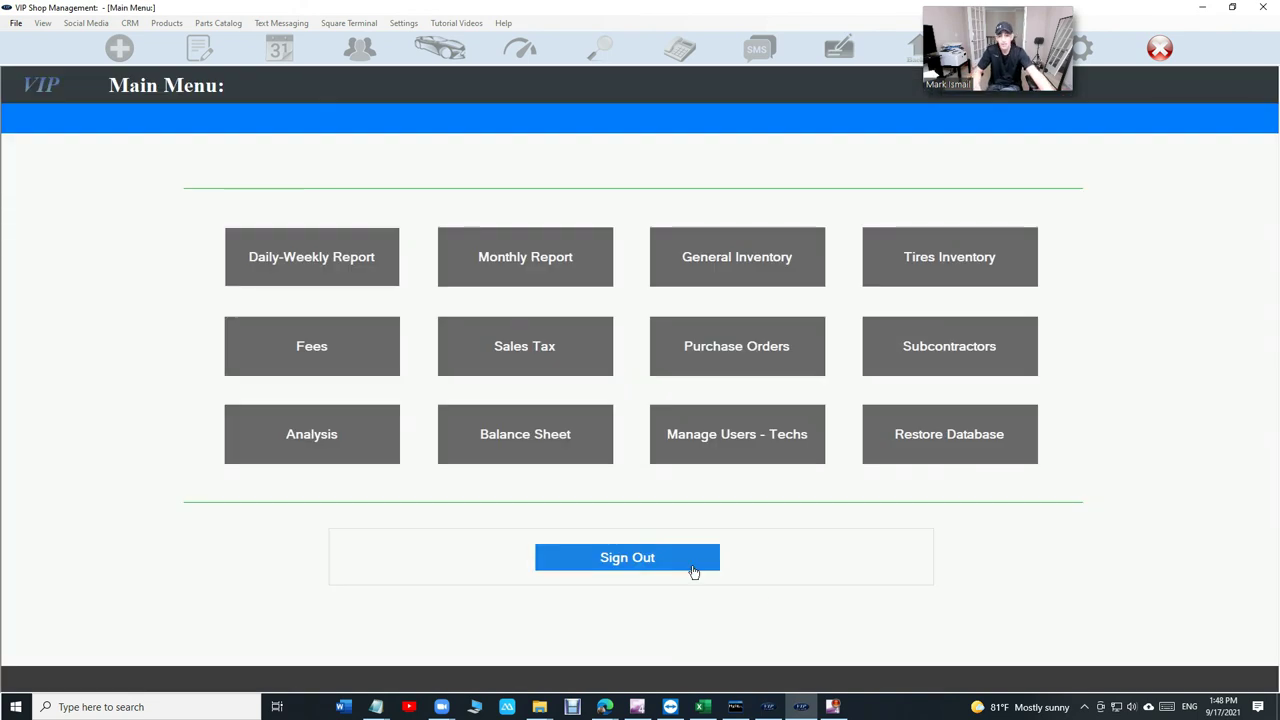
pyautogui.click(594, 556)
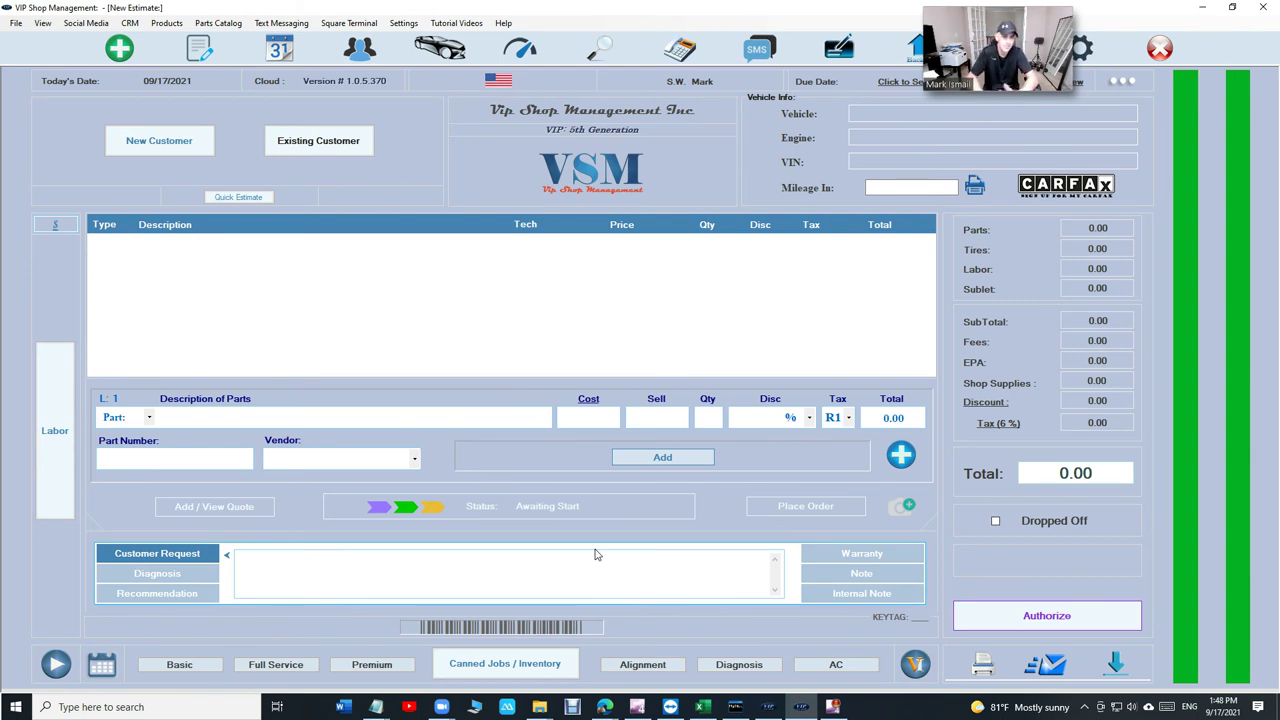
pyautogui.moveTo(944, 84)
pyautogui.moveTo(944, 84); pyautogui.dragTo(1141, 166)
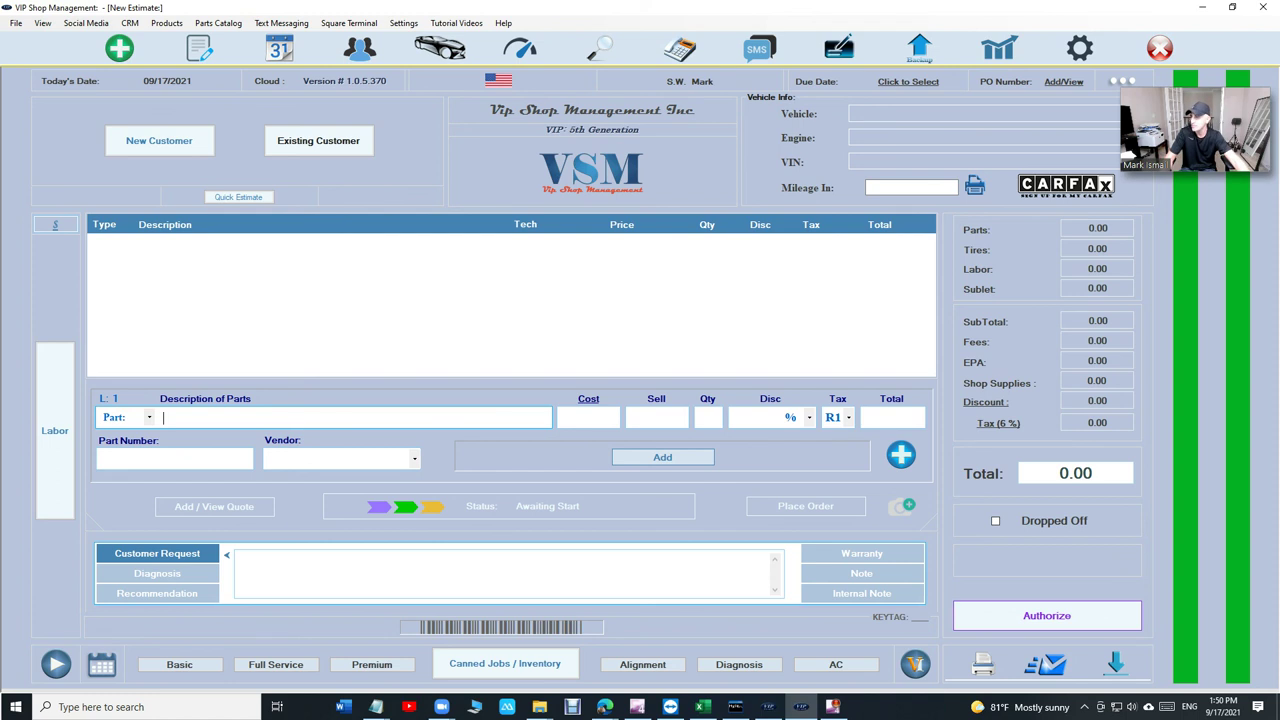
# Bring the browser window with the VIP Shop Management monthly payment plans into view and move it off screen again.
pyautogui.moveTo(0, 95); pyautogui.dragTo(646, 237)
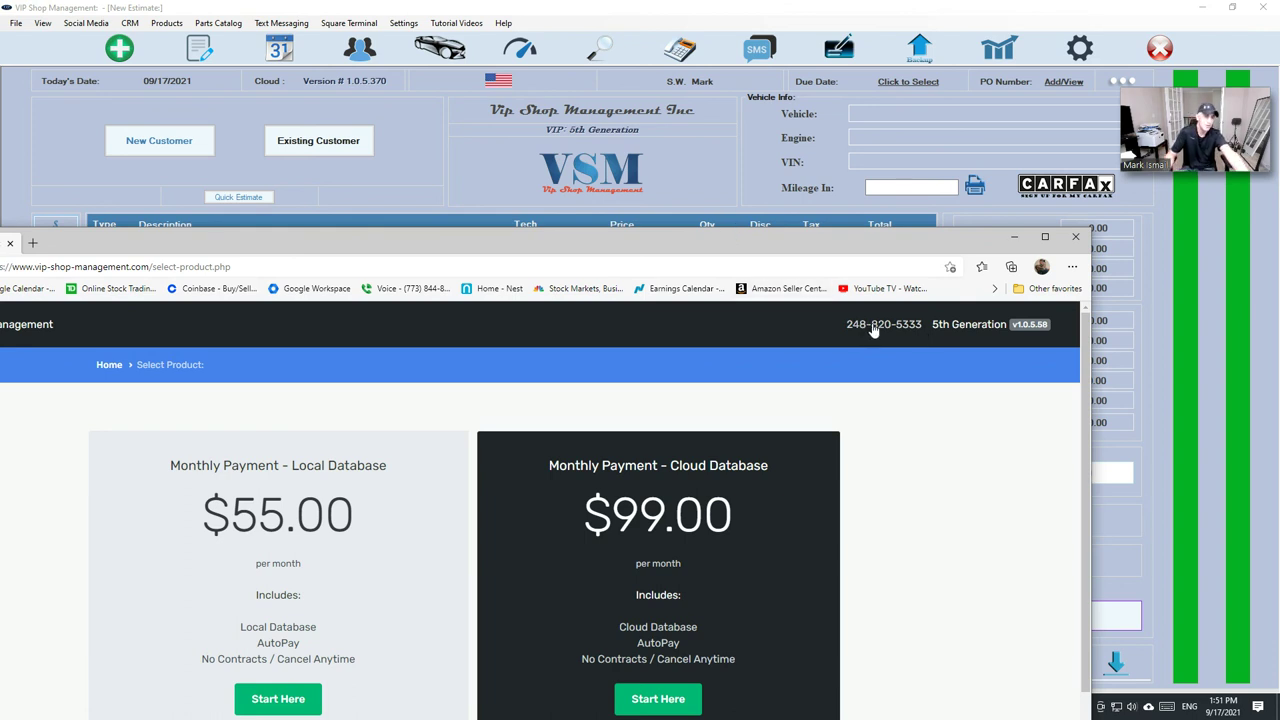
pyautogui.moveTo(673, 259); pyautogui.dragTo(0, 290)
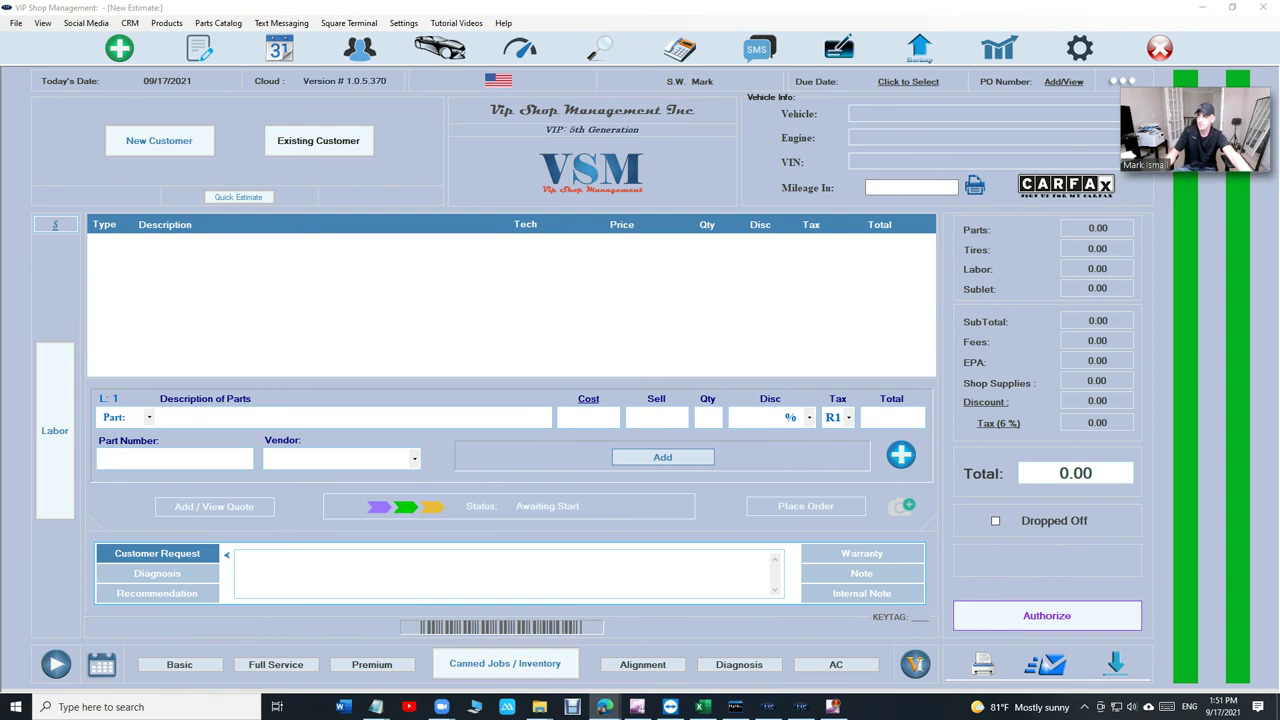